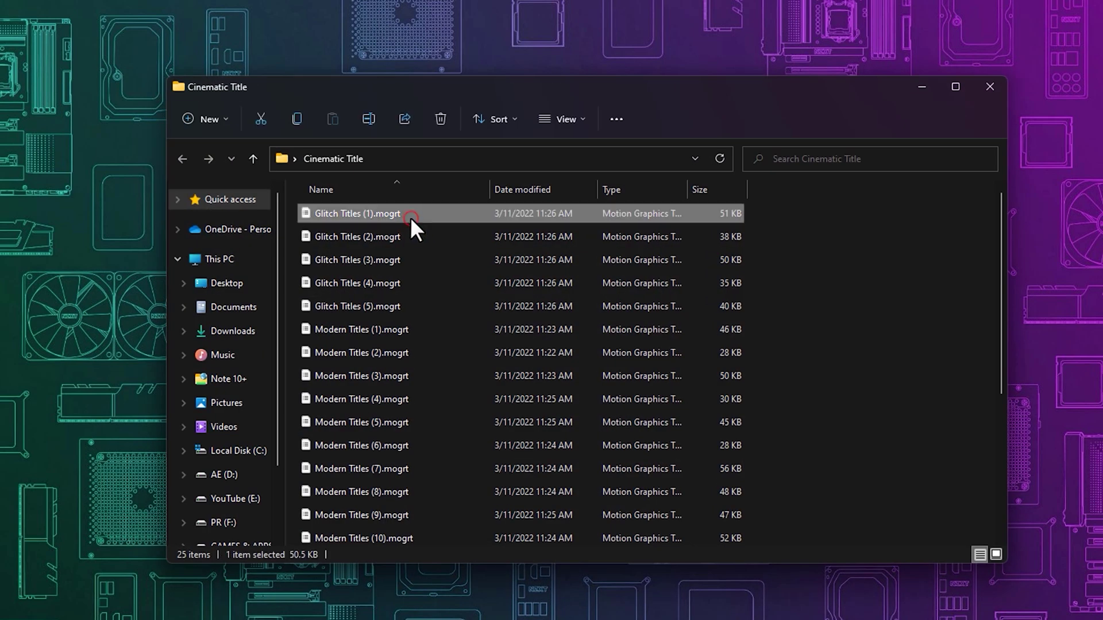
Select all the template files, then install all 80 fonts from the Fonts folder.
{"action": "key", "text": "ctrl+a"}
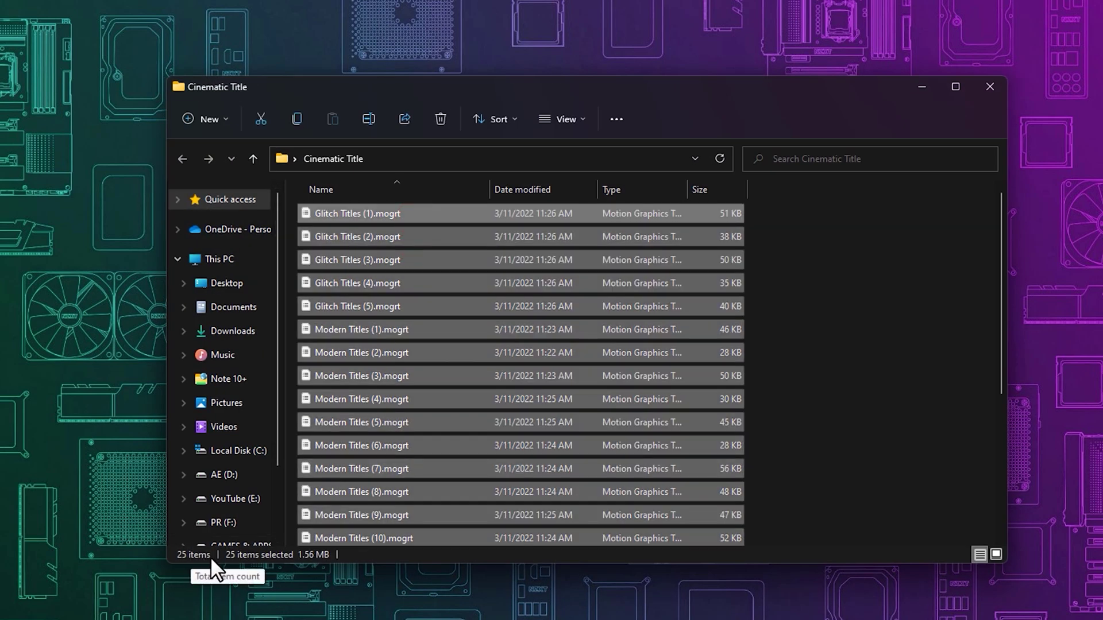
{"action": "left_click", "coordinate": [988, 87]}
{"action": "double_click", "coordinate": [694, 221]}
{"action": "key", "text": "ctrl+a"}
{"action": "right_click", "coordinate": [424, 351]}
{"action": "left_click", "coordinate": [989, 86]}
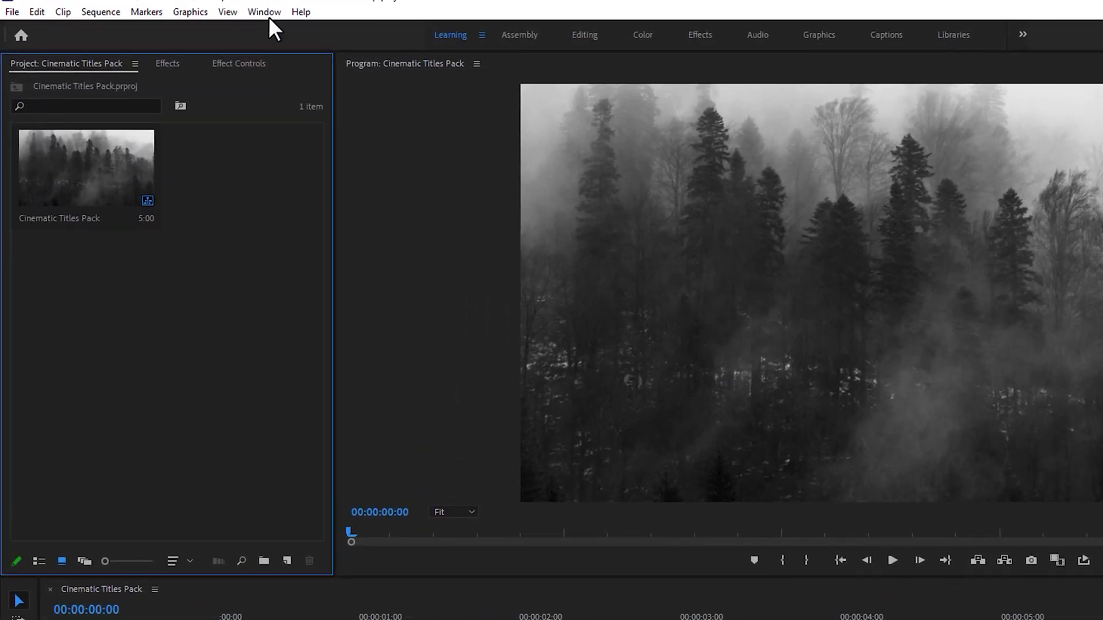
Open Essential Graphics and add Desktop\Cinematic Title as an additional template folder.
{"action": "left_click", "coordinate": [201, 18]}
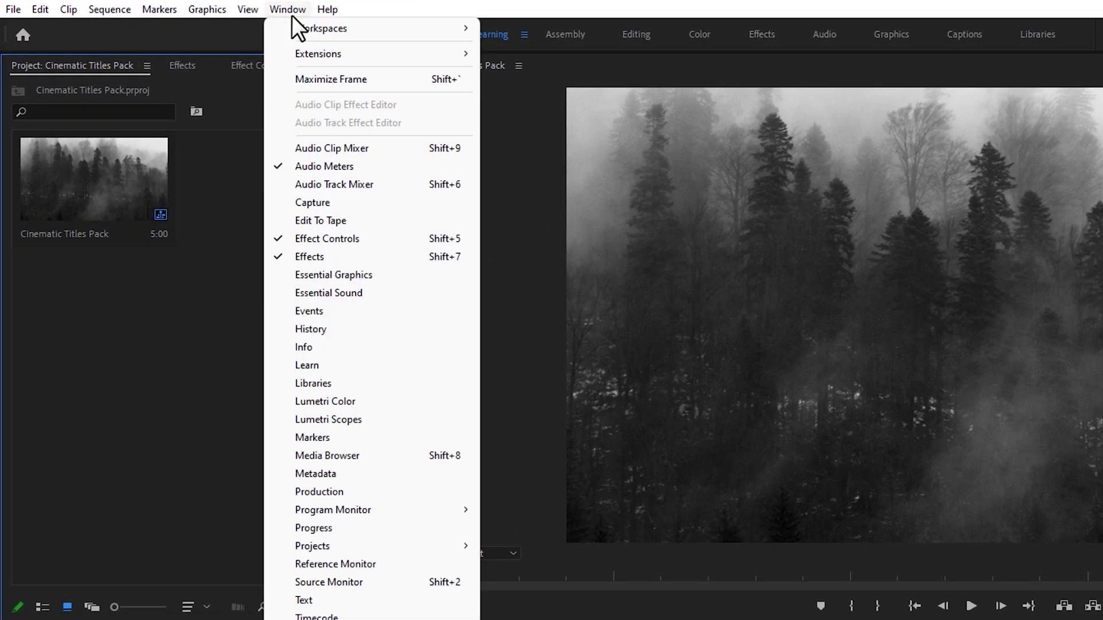
{"action": "left_click", "coordinate": [401, 277]}
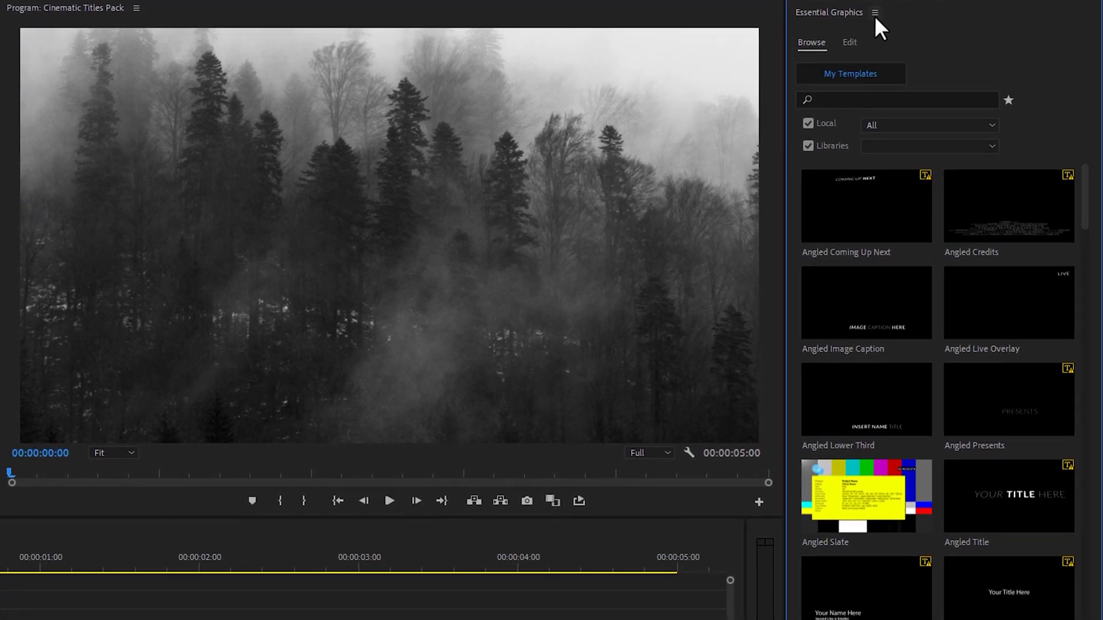
{"action": "left_click", "coordinate": [874, 12]}
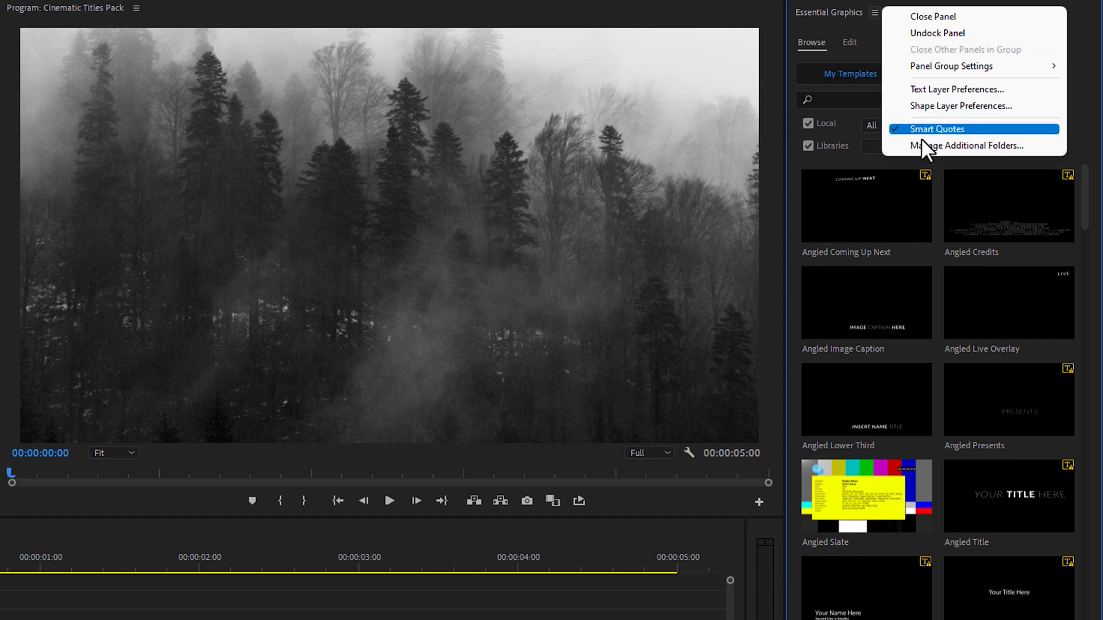
{"action": "left_click", "coordinate": [1022, 147]}
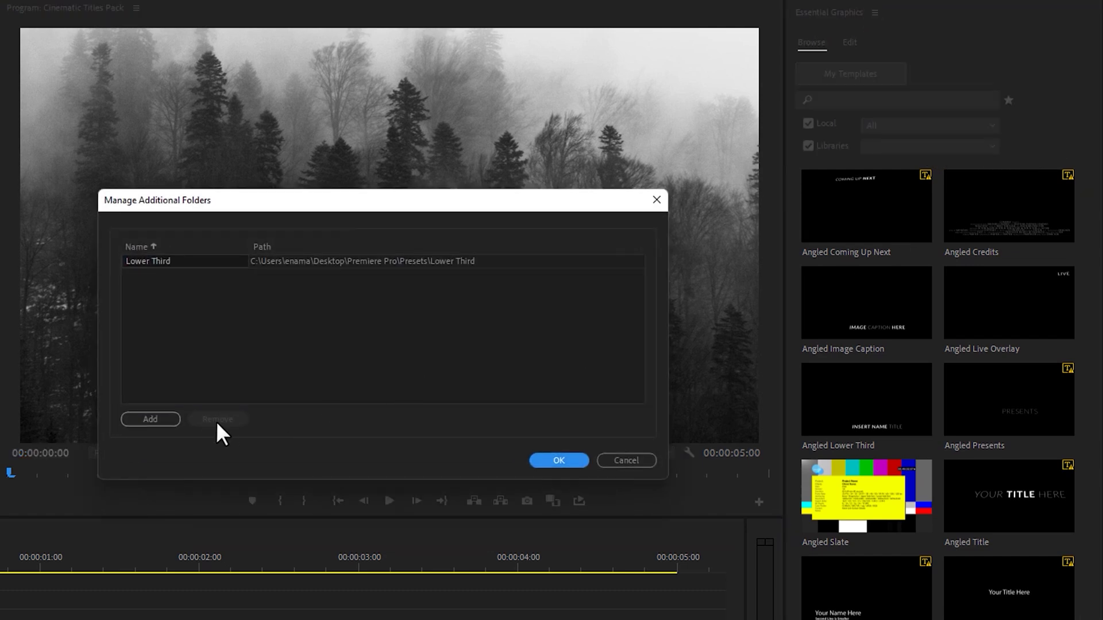
{"action": "left_click", "coordinate": [157, 418]}
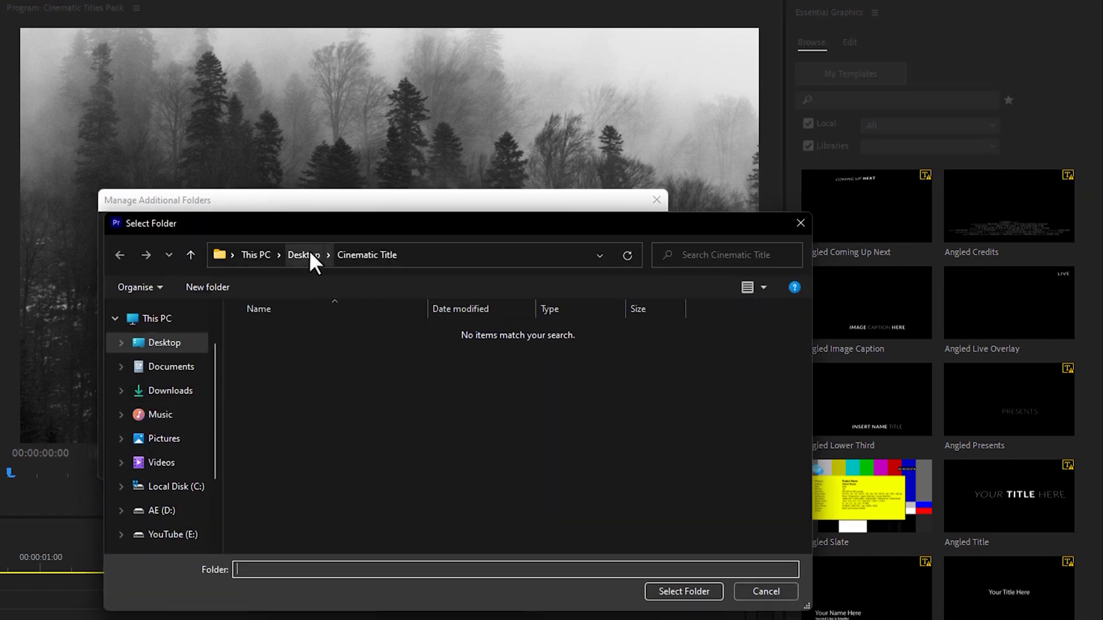
{"action": "left_click", "coordinate": [304, 255]}
{"action": "left_click", "coordinate": [277, 373]}
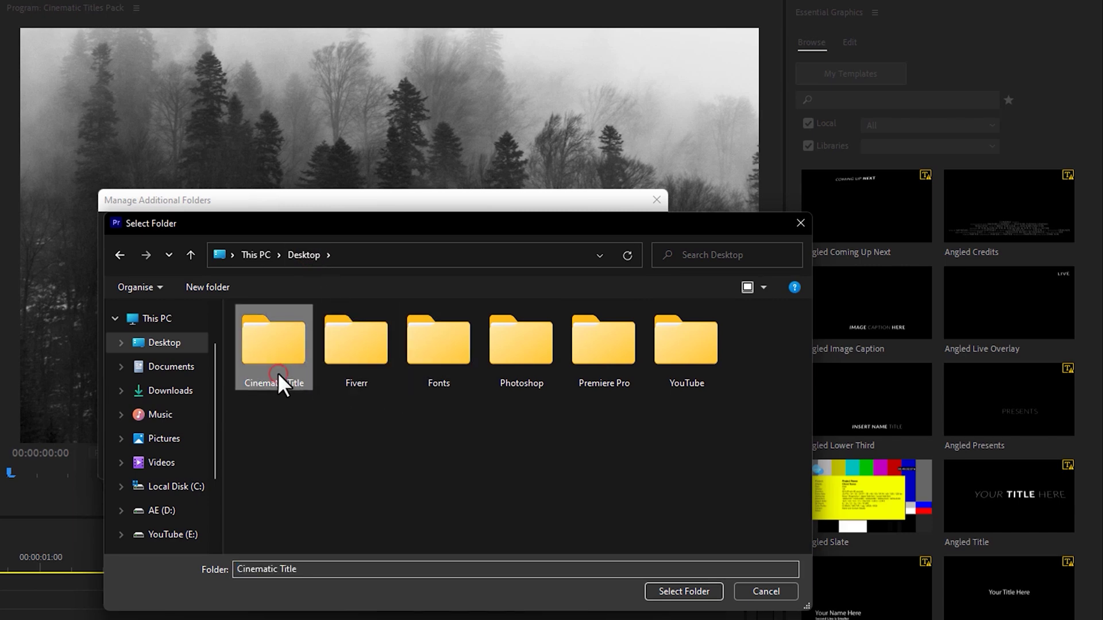
{"action": "left_click", "coordinate": [705, 591]}
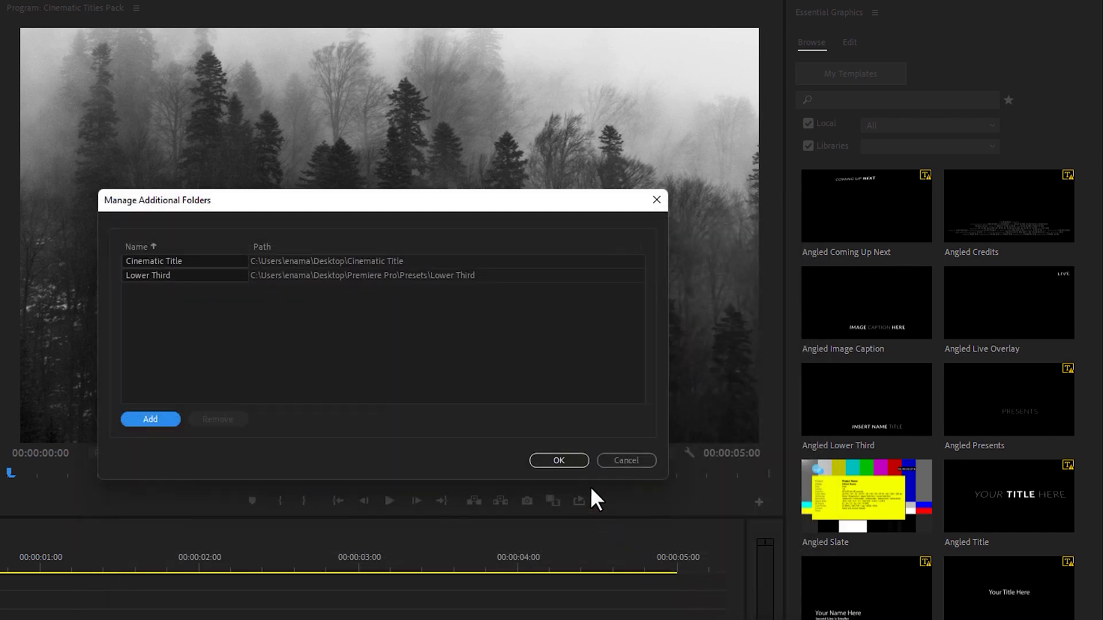
{"action": "left_click", "coordinate": [573, 460]}
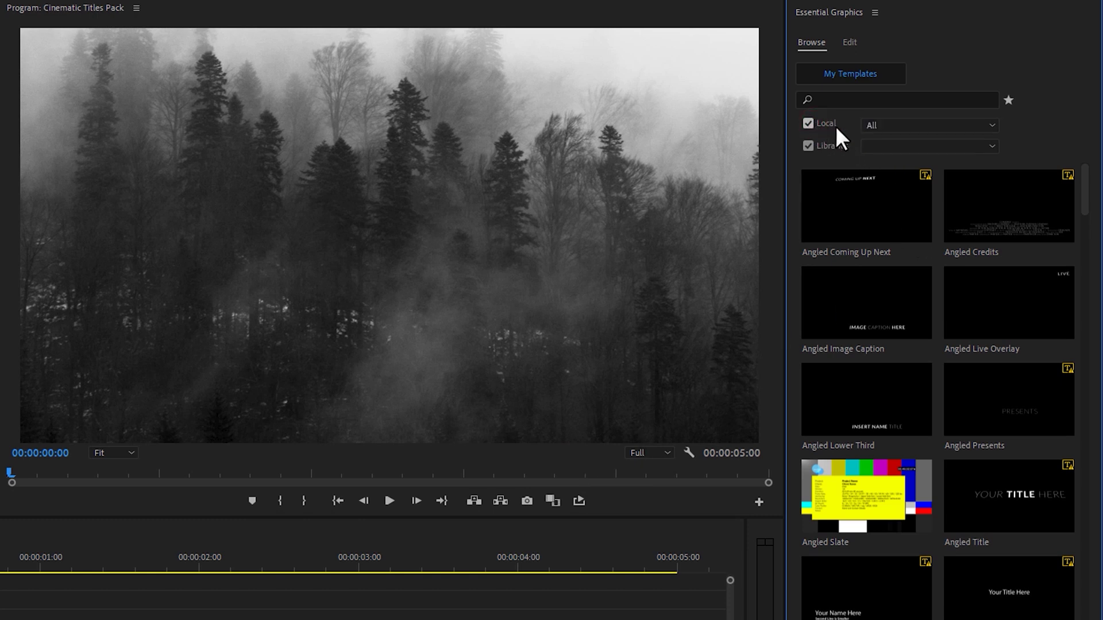
Filter templates to Cinematic Title, place Modern Titles 7 above the forest clip, and preview it.
{"action": "left_click", "coordinate": [987, 126]}
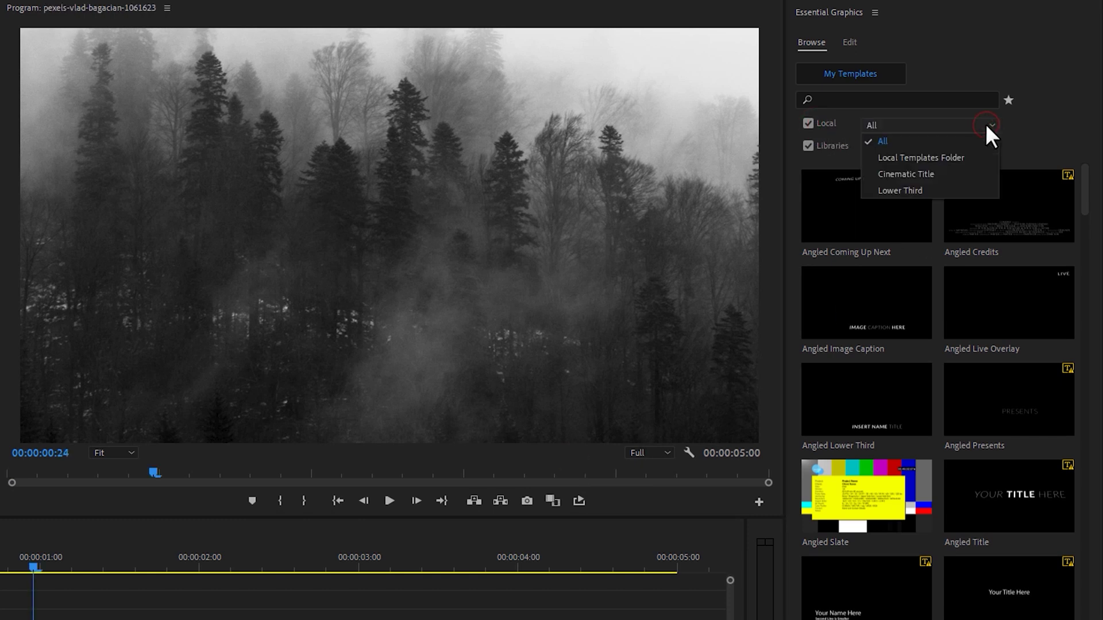
{"action": "left_click", "coordinate": [950, 173]}
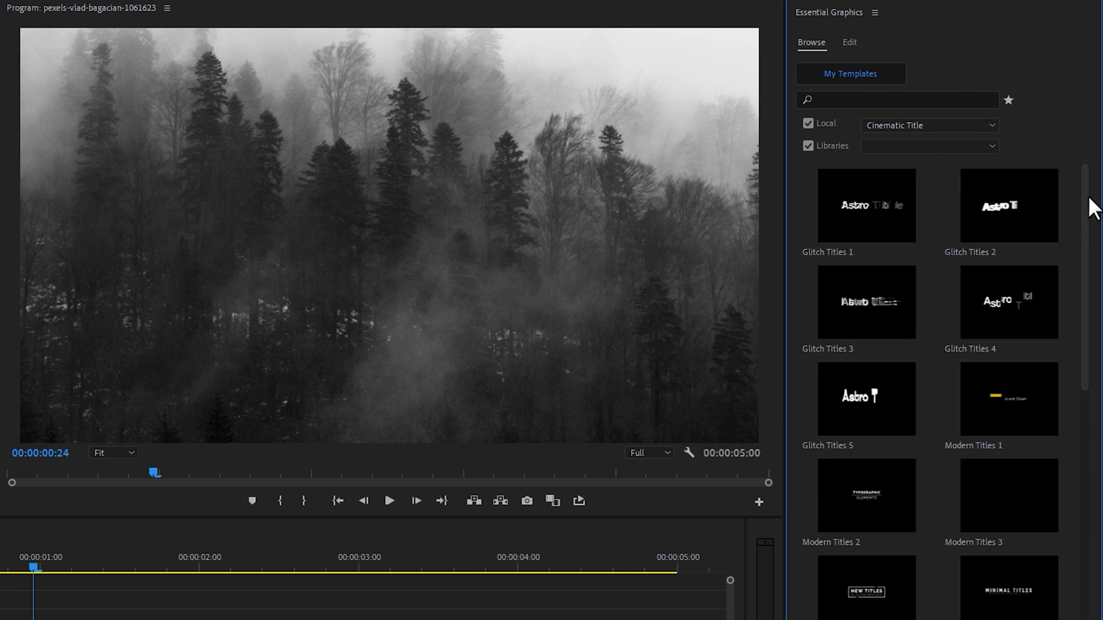
{"action": "left_click_drag", "start_coordinate": [1085, 205], "coordinate": [1100, 290]}
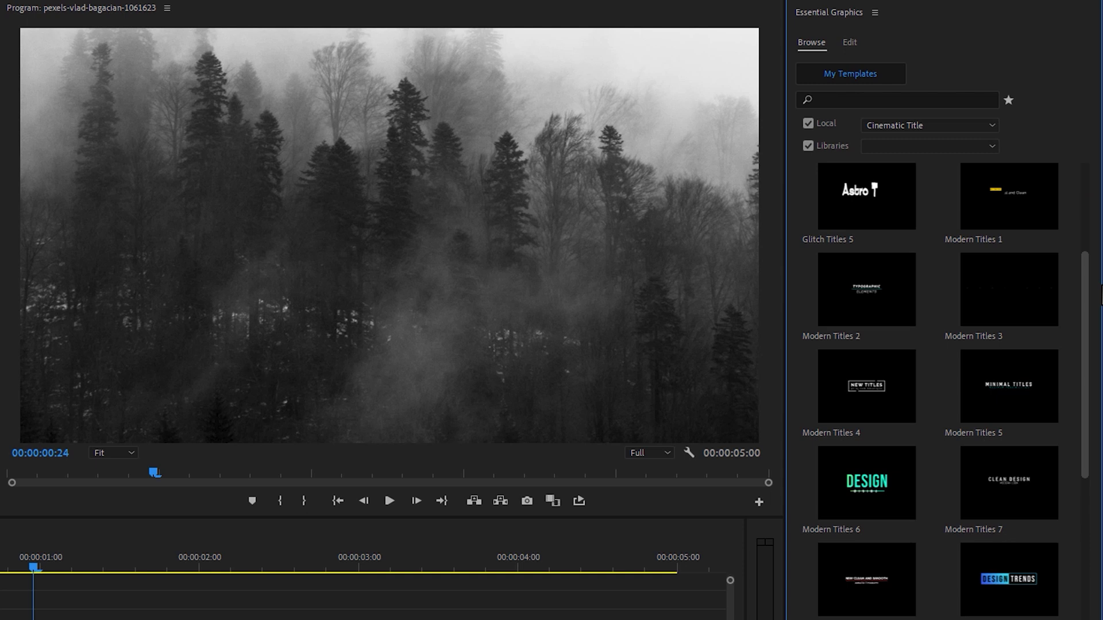
{"action": "left_click_drag", "start_coordinate": [1031, 464], "coordinate": [28, 618]}
{"action": "left_click_drag", "start_coordinate": [85, 584], "coordinate": [85, 585]}
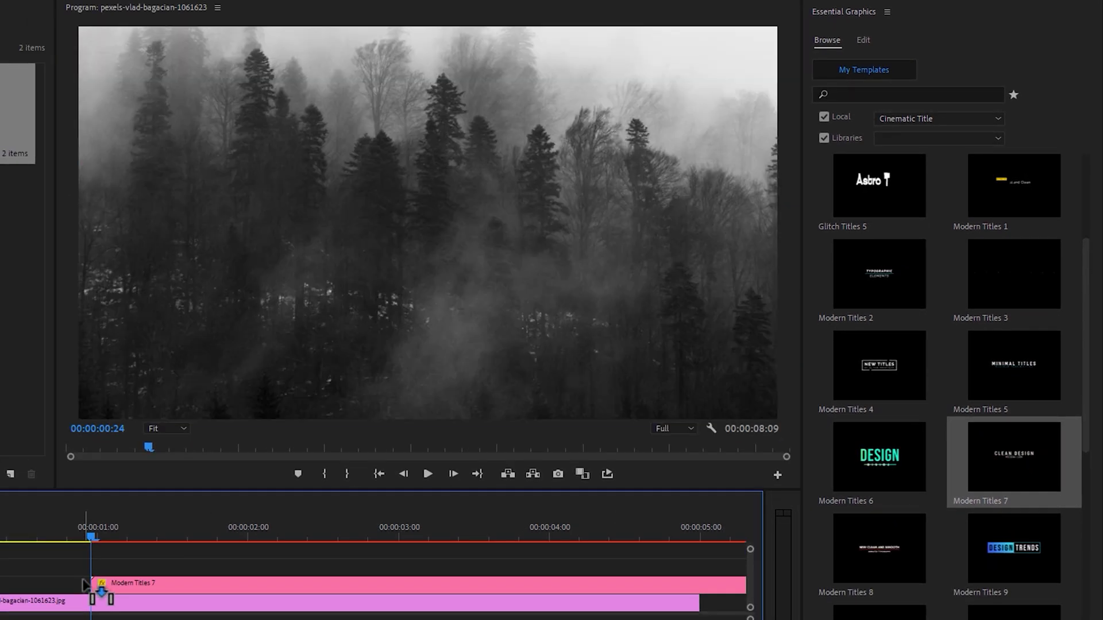
{"action": "left_click_drag", "start_coordinate": [94, 535], "coordinate": [565, 546]}
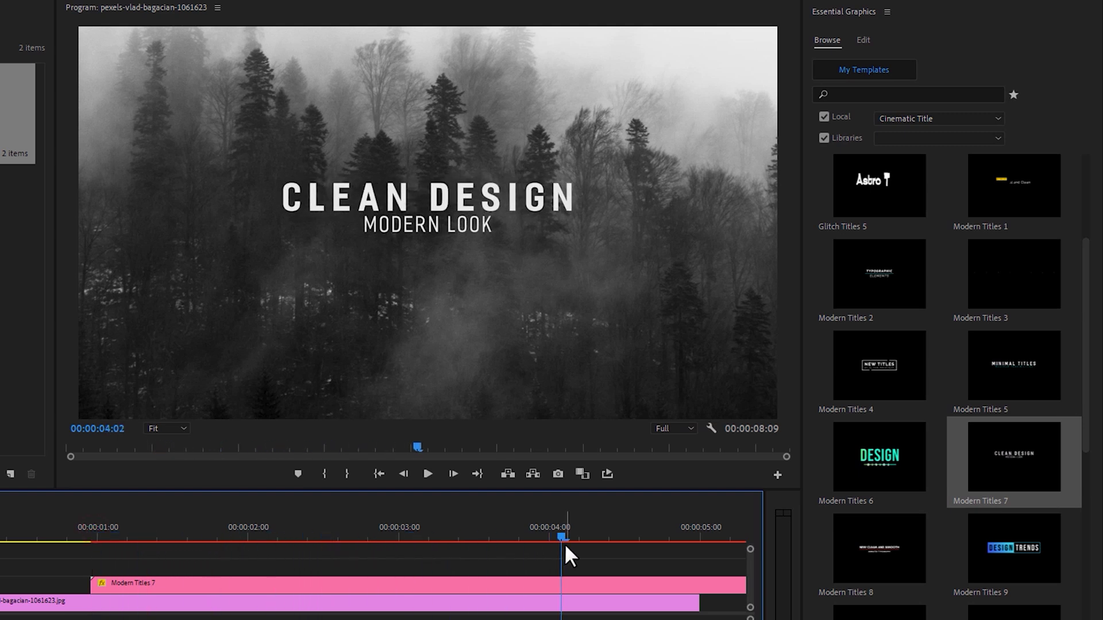
Change the Modern Titles 7 text lines to CINEMATIC TITLE and ADOBE PREMIERE PRO.
{"action": "left_click", "coordinate": [863, 39]}
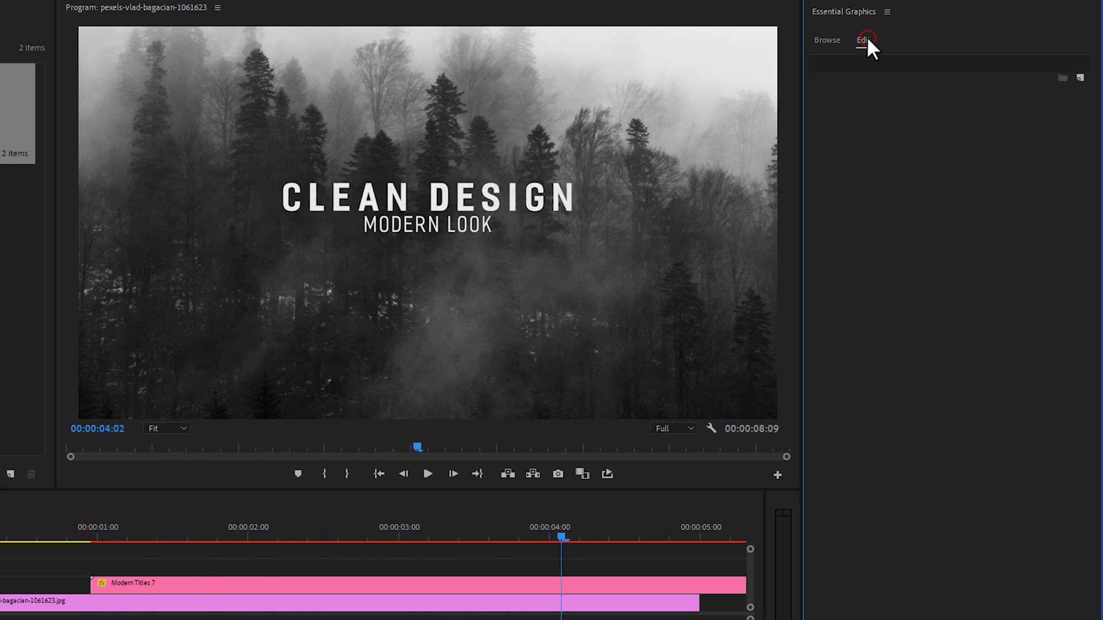
{"action": "left_click", "coordinate": [419, 583]}
{"action": "left_click", "coordinate": [888, 240]}
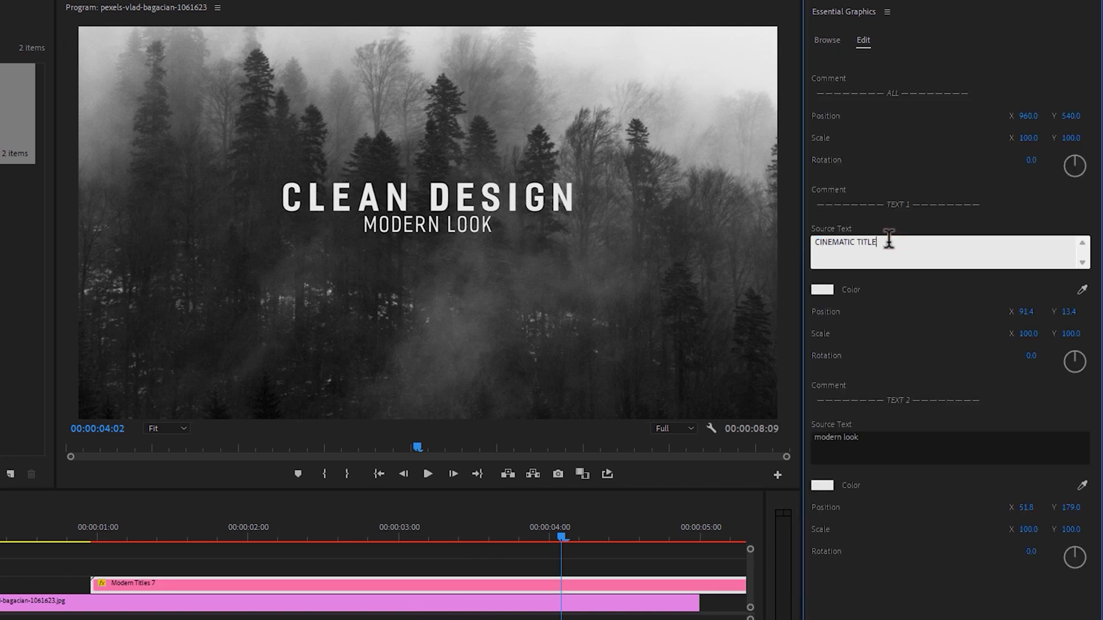
{"action": "left_click", "coordinate": [899, 454]}
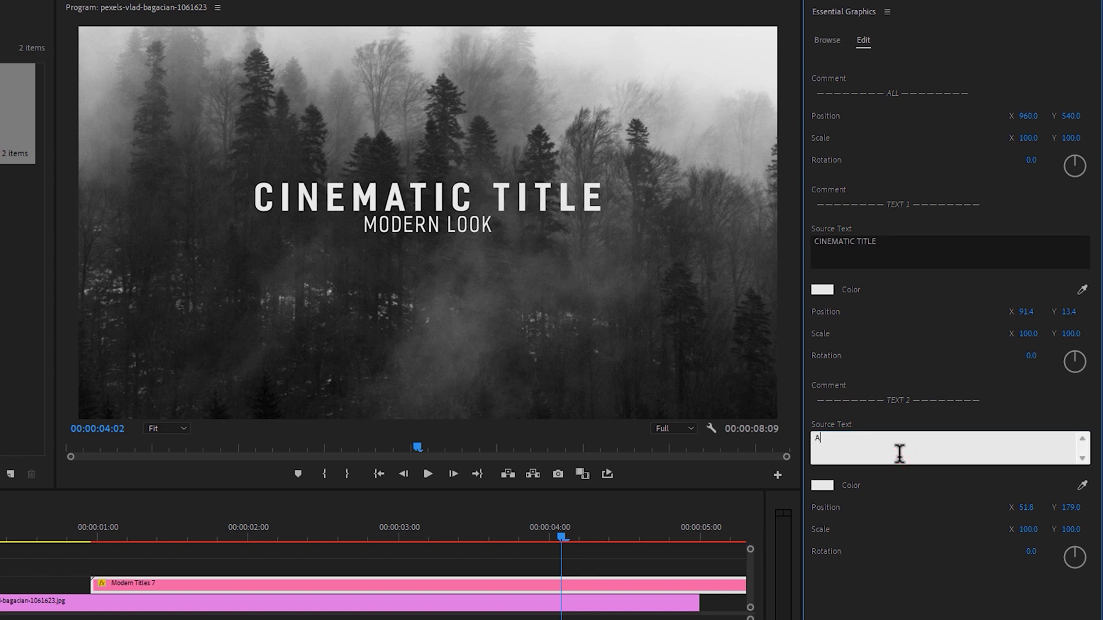
{"action": "left_click", "coordinate": [904, 244]}
Colour the CINEMATIC TITLE line cyan 27FFF7 and return to the title's start.
{"action": "left_click", "coordinate": [822, 287]}
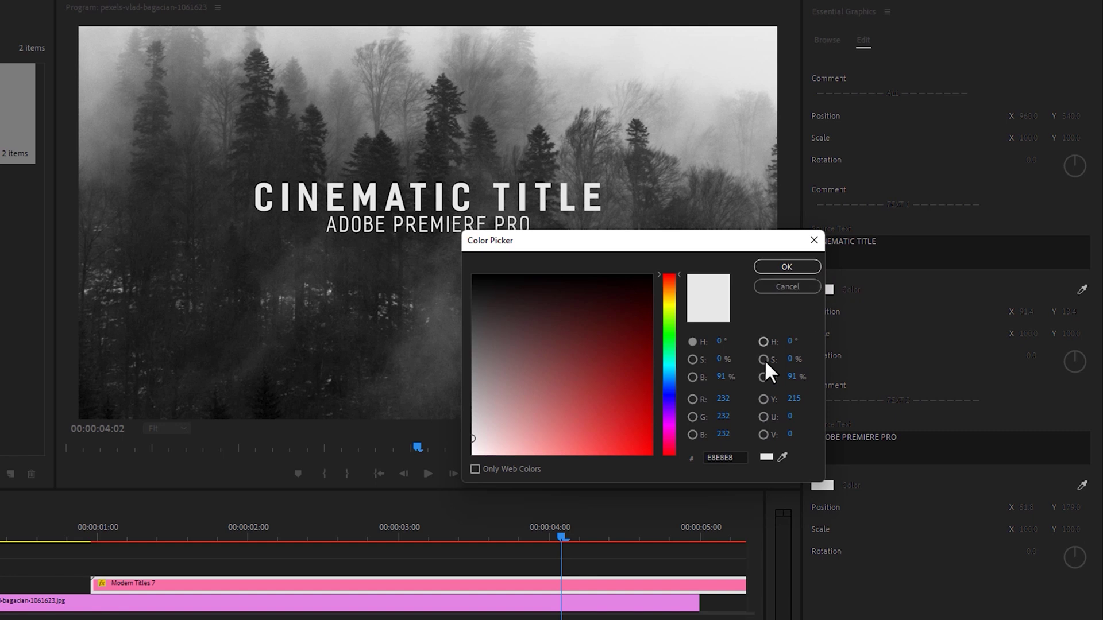
{"action": "left_click", "coordinate": [666, 363]}
{"action": "left_click", "coordinate": [625, 456]}
{"action": "left_click", "coordinate": [781, 264]}
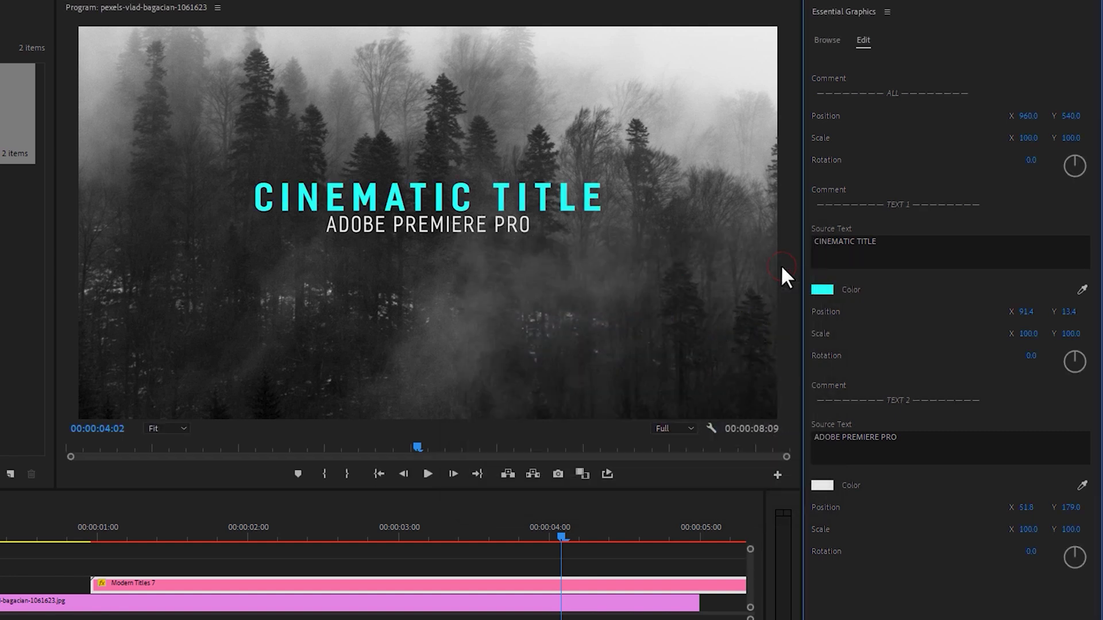
{"action": "left_click", "coordinate": [74, 528]}
Play back the cyan-and-white title.
{"action": "key", "text": "space"}
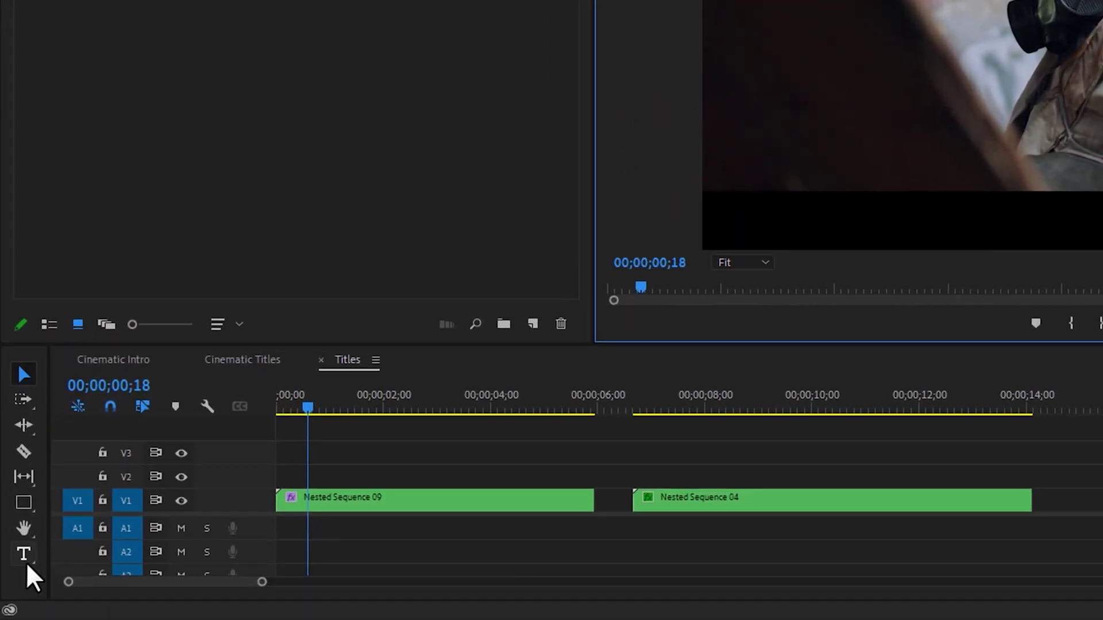
Add a text layer reading 'A FLIM BY' left of the boy.
{"action": "left_click", "coordinate": [15, 581]}
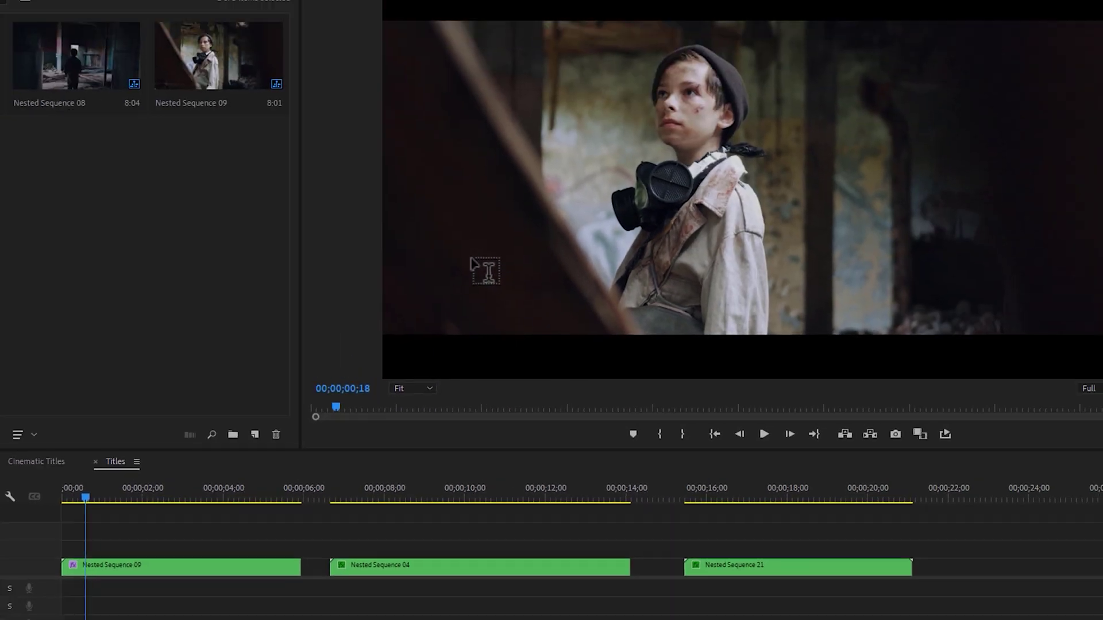
{"action": "left_click", "coordinate": [479, 267]}
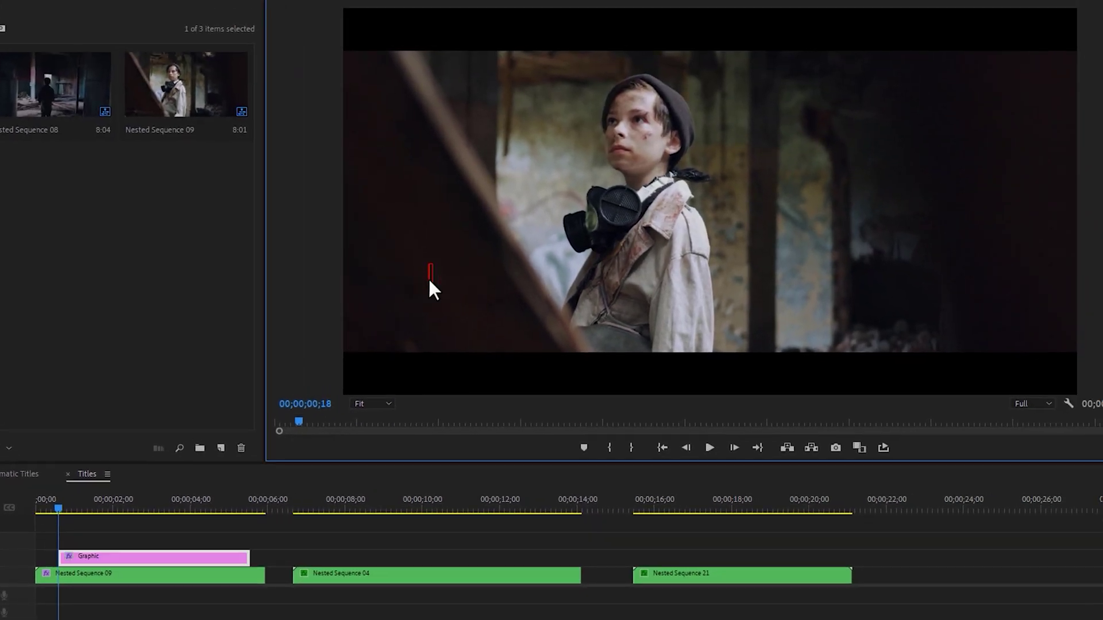
{"action": "type", "text": "A FLIM BY"}
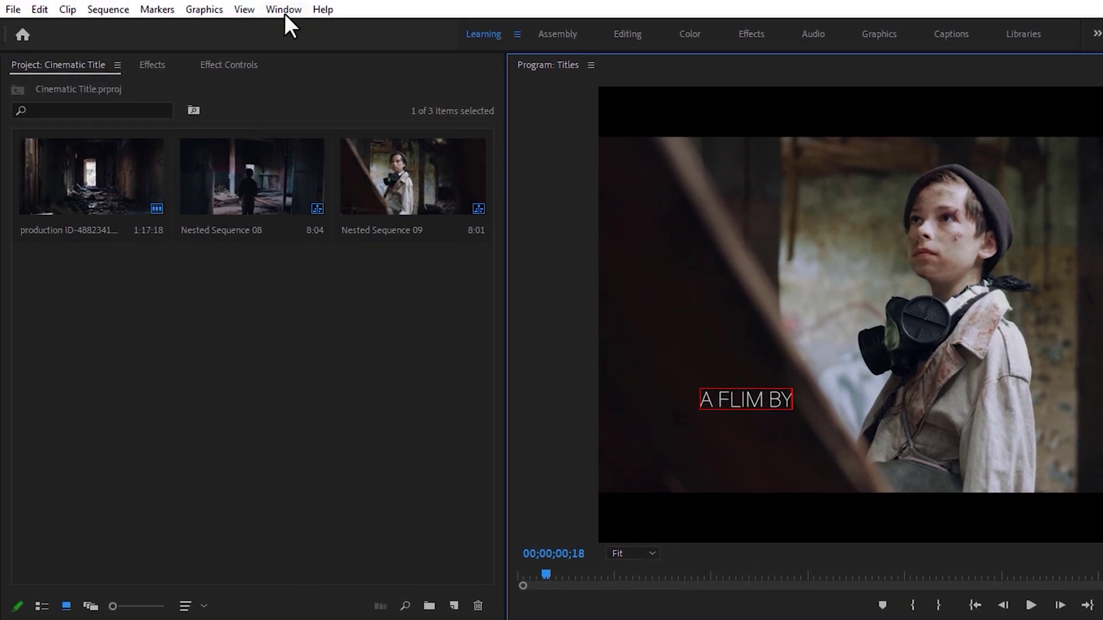
Set 'A FLIM BY' to Acumin Pro Thin at font size 60 in Essential Graphics.
{"action": "left_click", "coordinate": [285, 13]}
{"action": "left_click", "coordinate": [387, 268]}
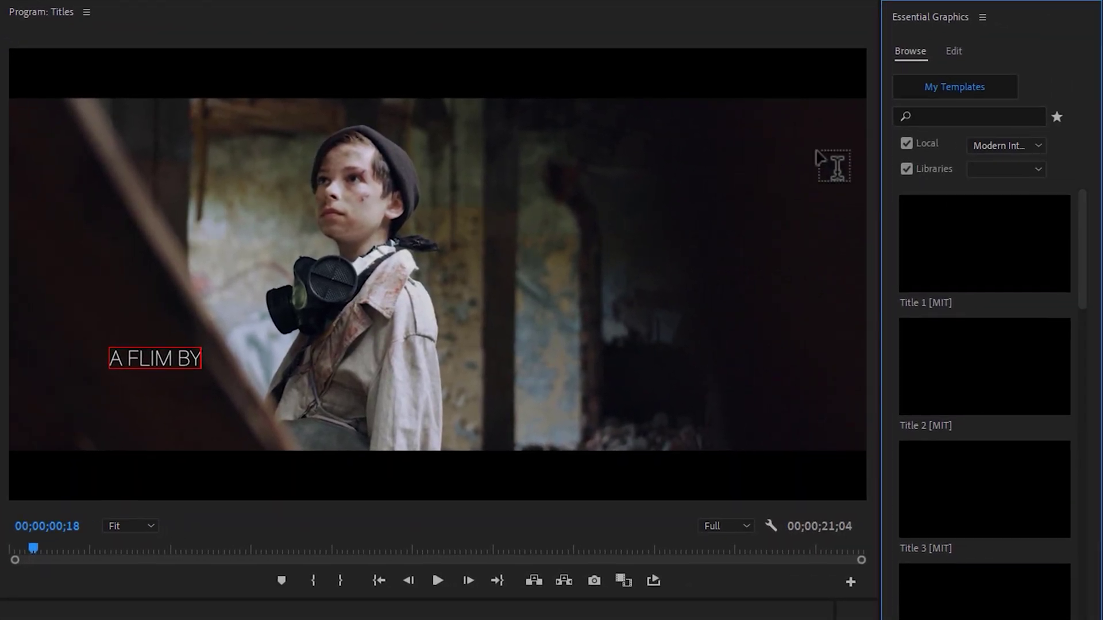
{"action": "left_click", "coordinate": [953, 50]}
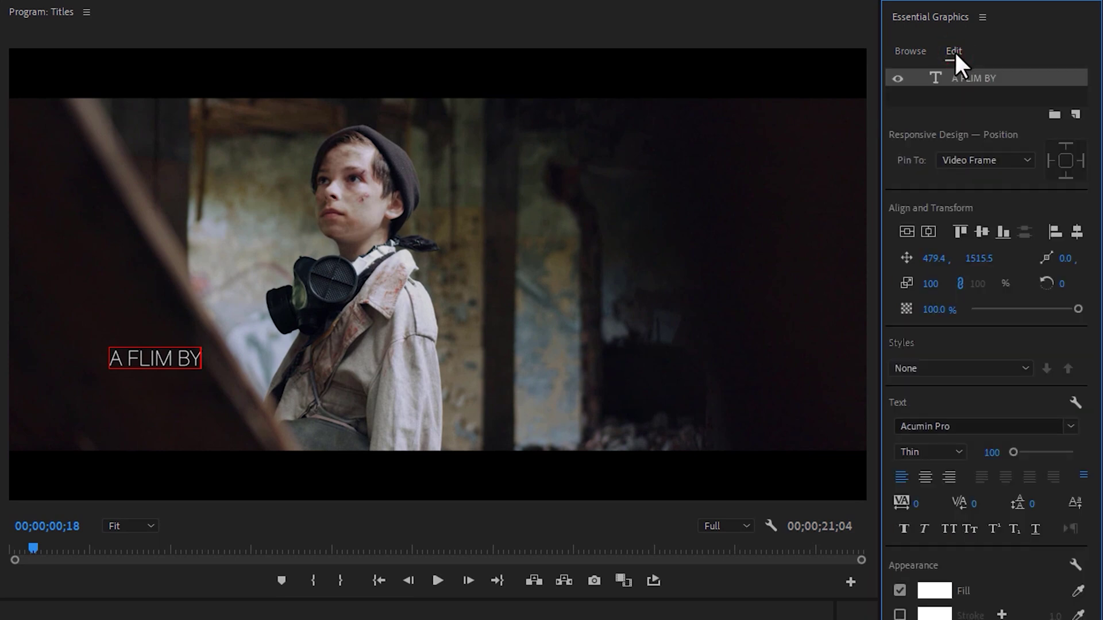
{"action": "left_click_drag", "start_coordinate": [202, 361], "coordinate": [97, 370]}
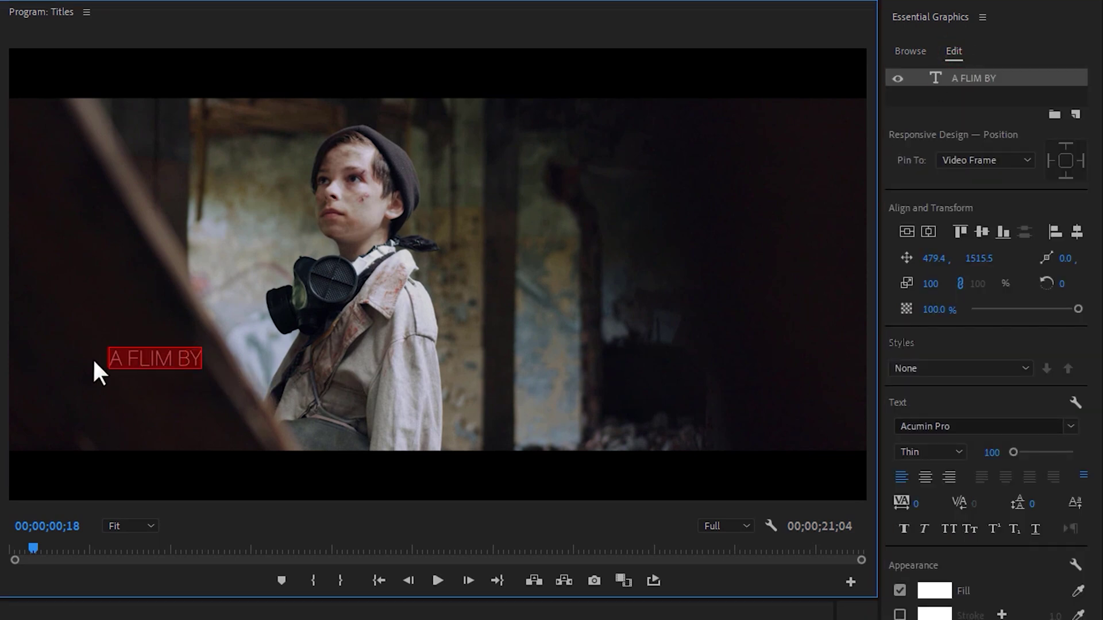
{"action": "left_click", "coordinate": [981, 418]}
{"action": "left_click", "coordinate": [932, 471]}
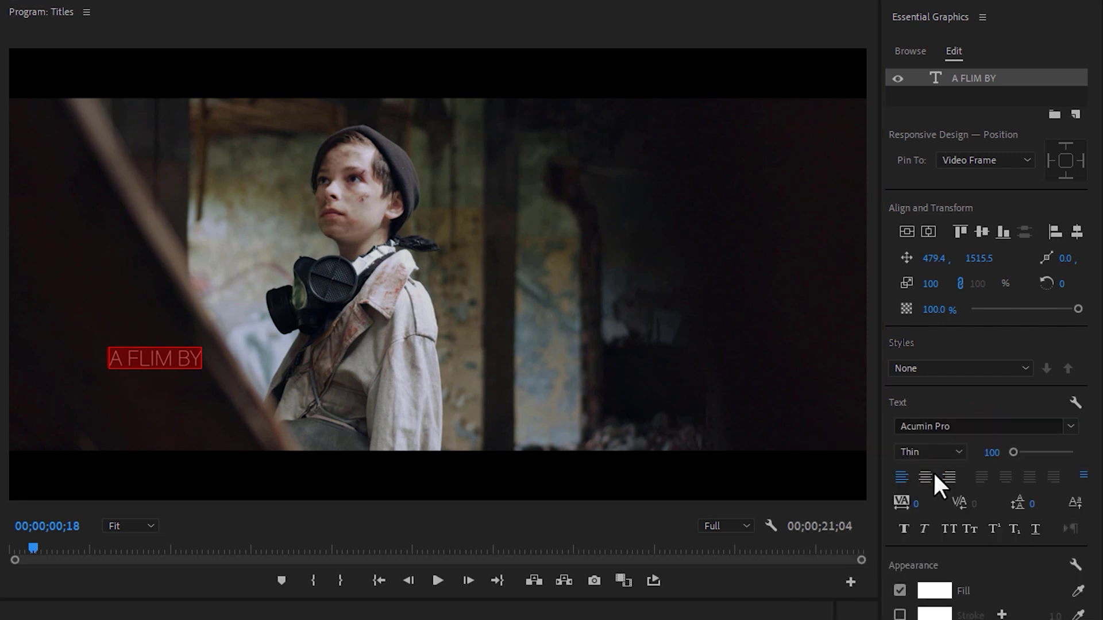
{"action": "left_click", "coordinate": [993, 453]}
{"action": "type", "text": "60"}
{"action": "key", "text": "Return"}
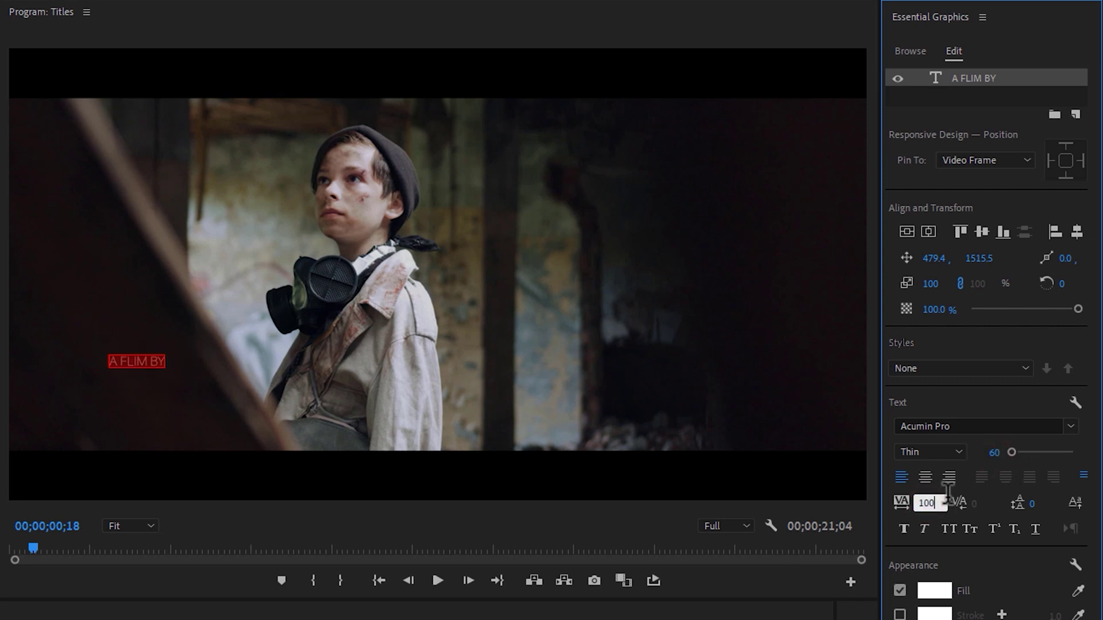
Add an ENAM PRESENTS second line set in N.O.- Movement Bold at size 70.
{"action": "left_click", "coordinate": [175, 366]}
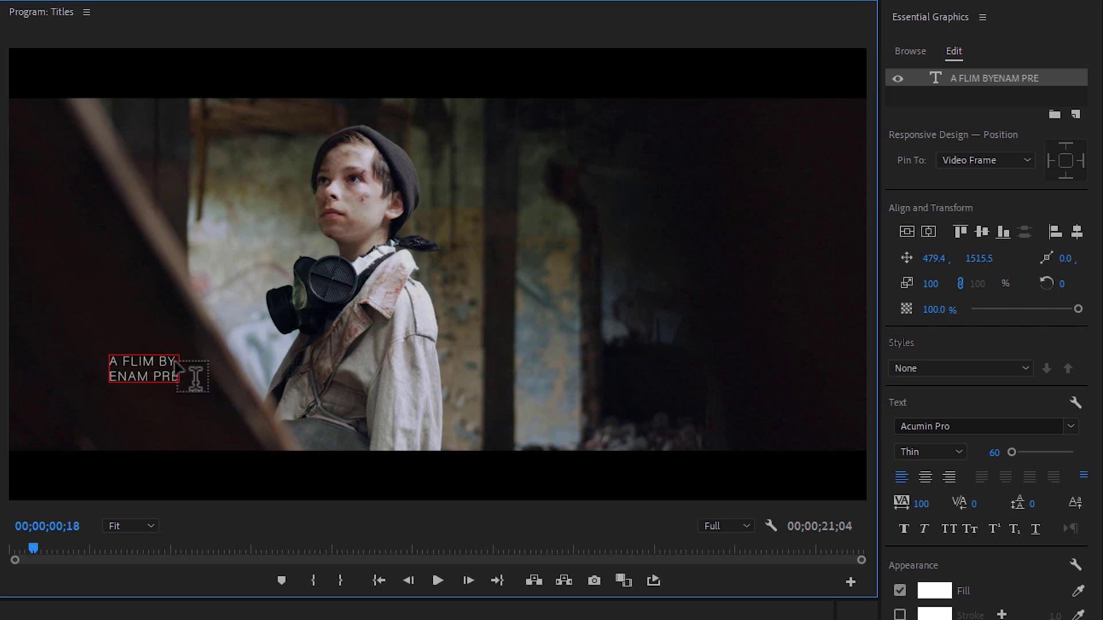
{"action": "left_click_drag", "start_coordinate": [221, 377], "coordinate": [102, 386]}
{"action": "left_click", "coordinate": [984, 426]}
{"action": "type", "text": "n."}
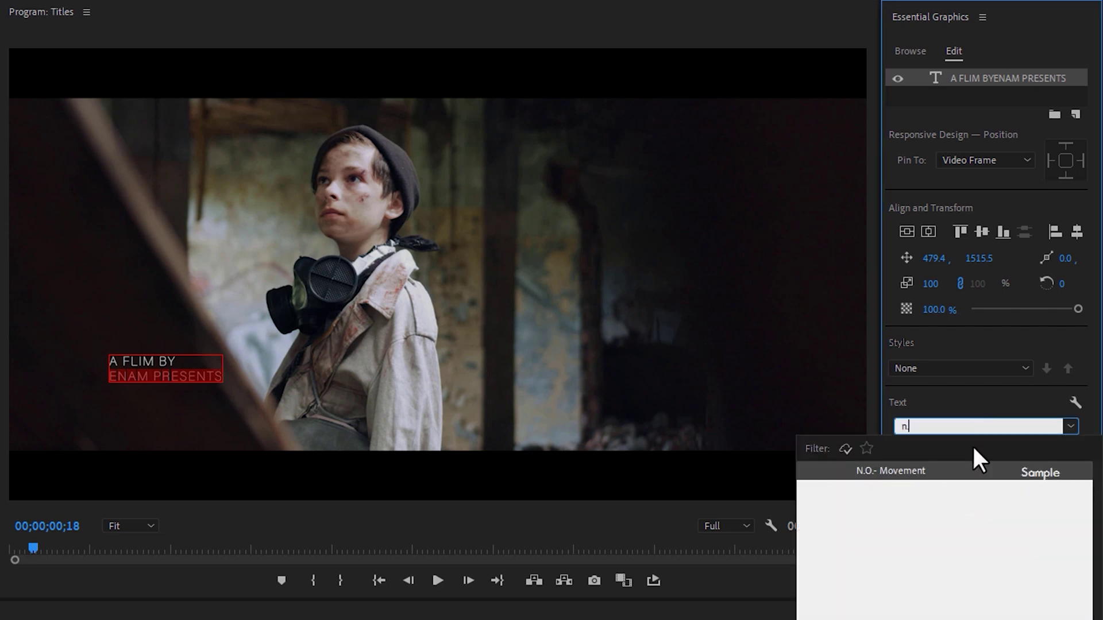
{"action": "left_click", "coordinate": [954, 469]}
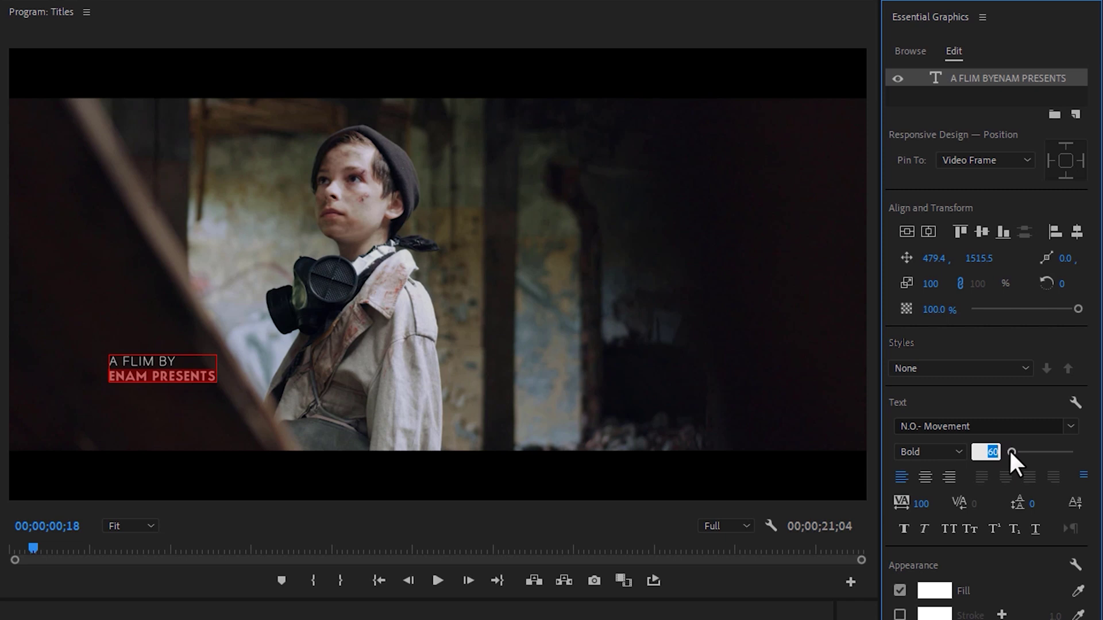
{"action": "type", "text": "70"}
{"action": "key", "text": "Return"}
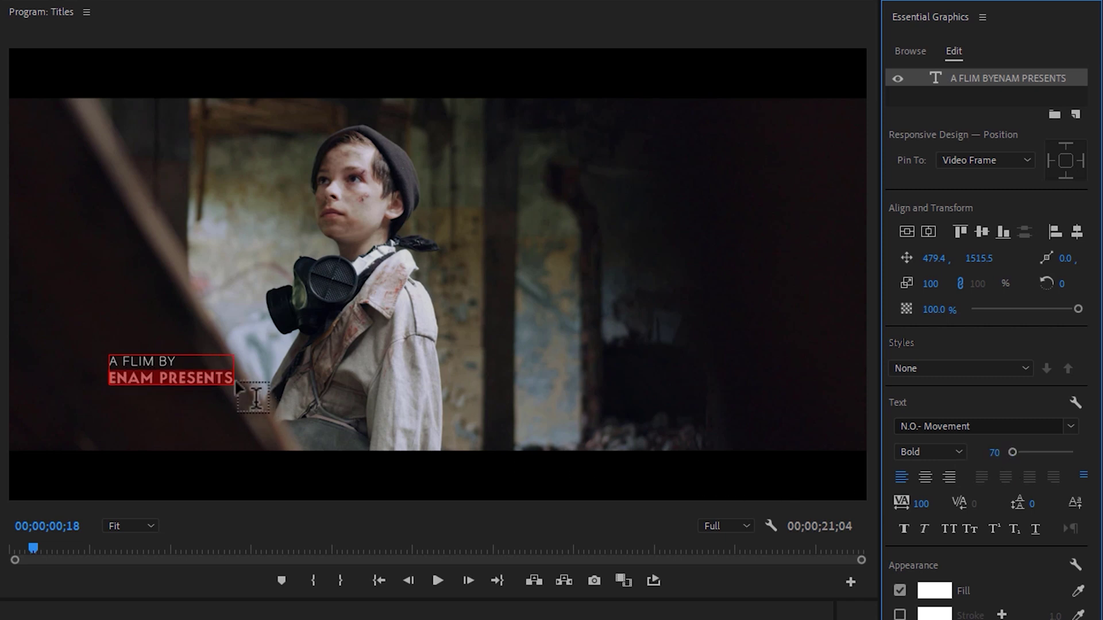
Center-align both lines, set spacing to 10, and move the title lower.
{"action": "left_click_drag", "start_coordinate": [233, 378], "coordinate": [81, 360]}
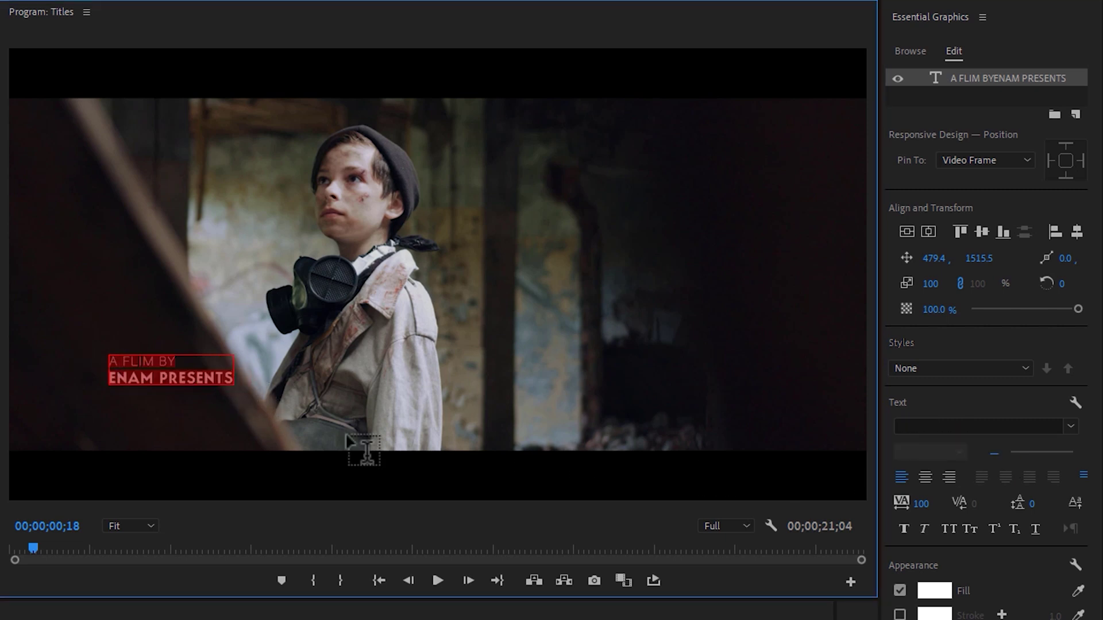
{"action": "left_click", "coordinate": [930, 477]}
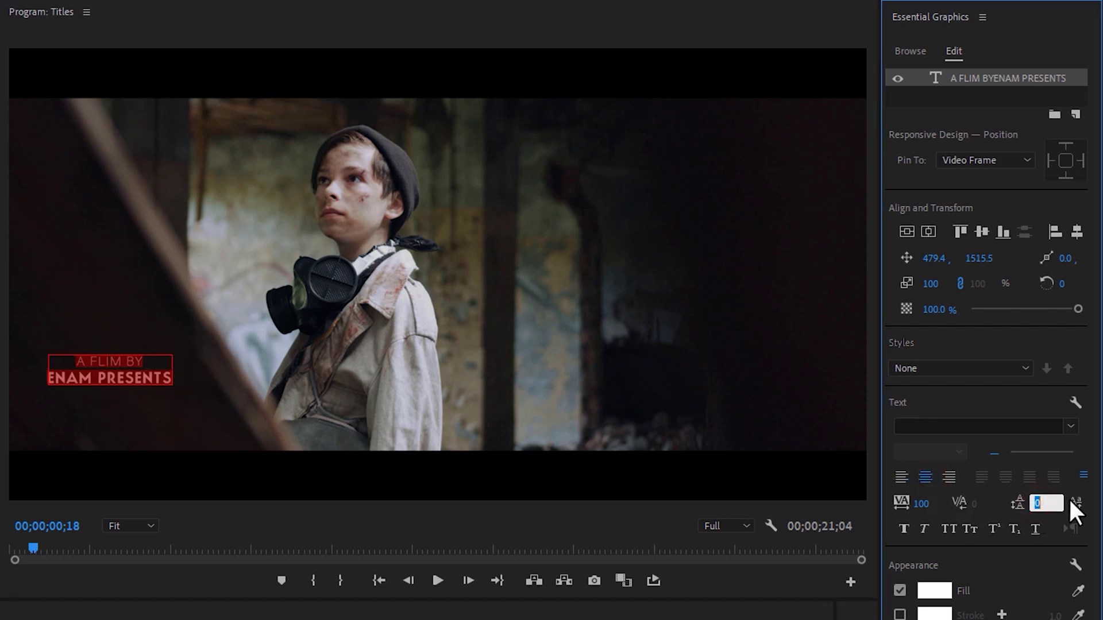
{"action": "type", "text": "10"}
{"action": "key", "text": "Return"}
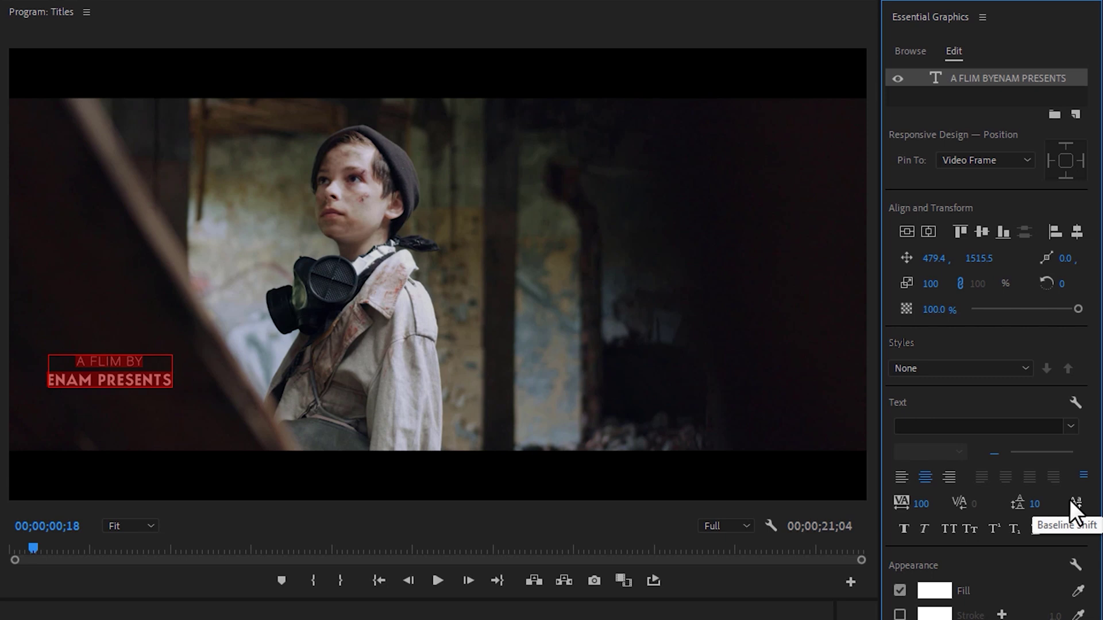
{"action": "left_click", "coordinate": [978, 258]}
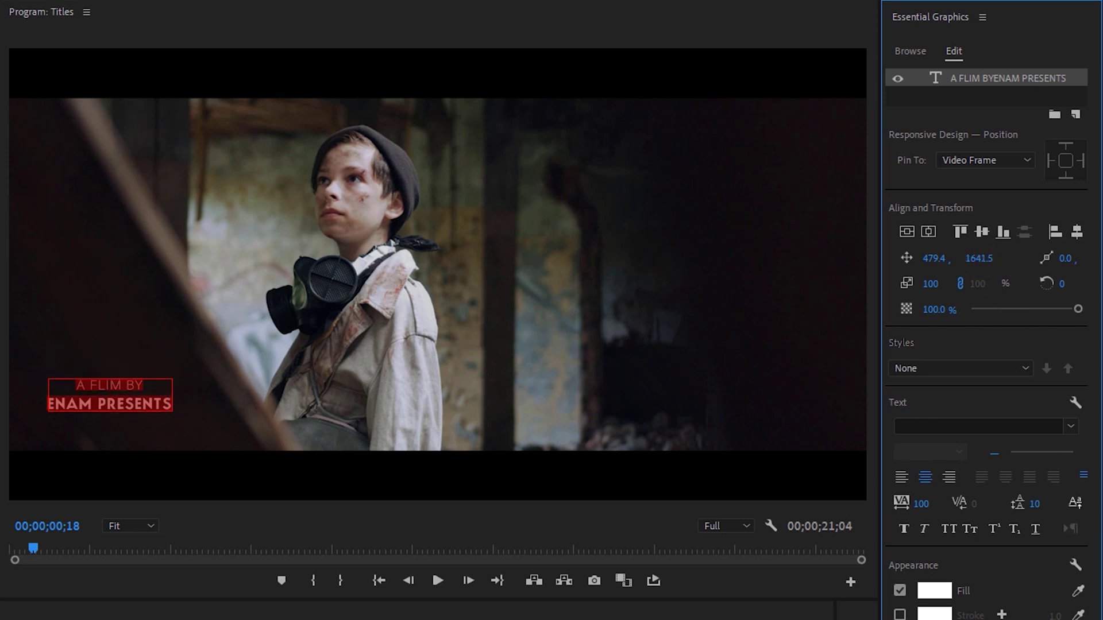
{"action": "mouse_move", "coordinate": [979, 259]}
{"action": "left_mouse_down"}
{"action": "mouse_move", "coordinate": [935, 278]}
{"action": "mouse_move", "coordinate": [958, 259]}
{"action": "left_mouse_up"}
{"action": "key", "text": "Left"}
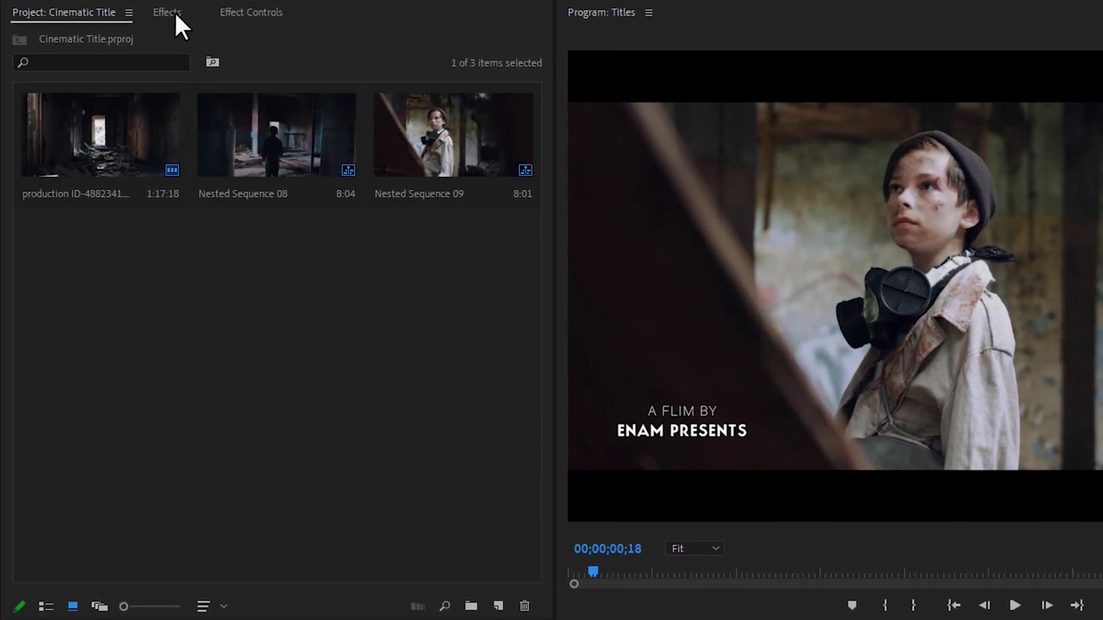
Search effects for 'gauss' and apply Gaussian Blur to the title clip on V2.
{"action": "left_click", "coordinate": [175, 11]}
{"action": "left_click", "coordinate": [152, 35]}
{"action": "type", "text": "gauss"}
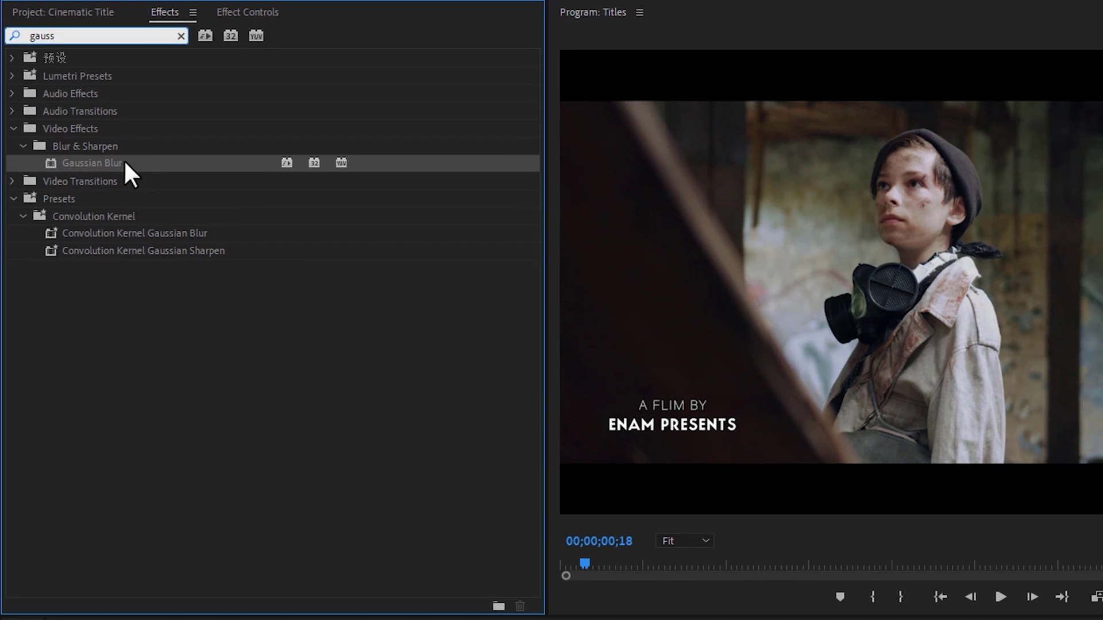
{"action": "left_click_drag", "start_coordinate": [126, 164], "coordinate": [362, 619]}
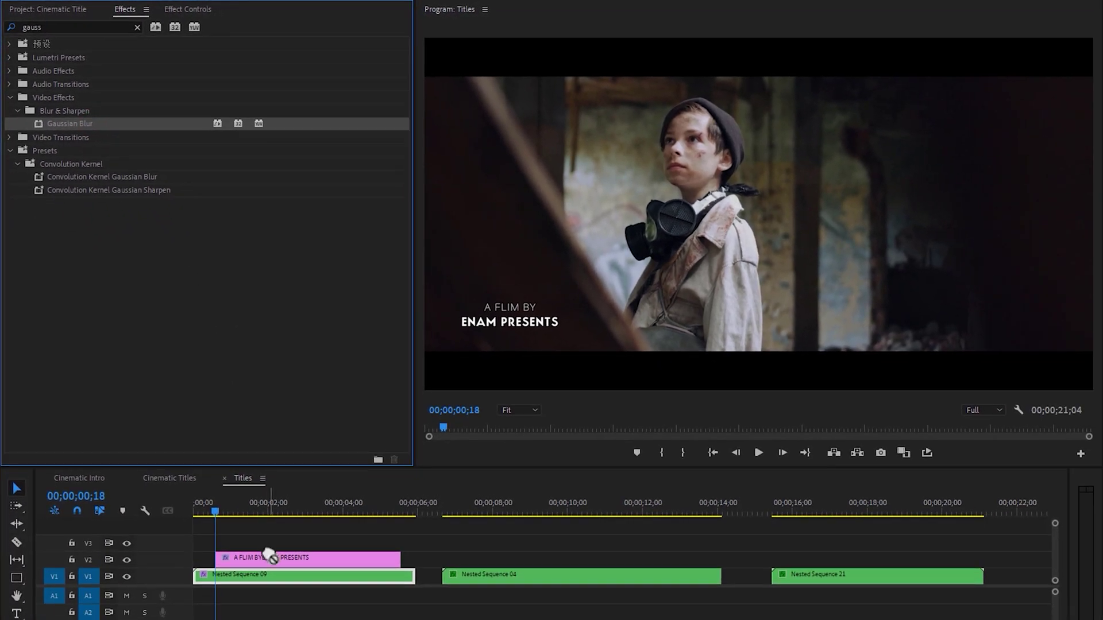
{"action": "left_click_drag", "start_coordinate": [270, 556], "coordinate": [268, 558]}
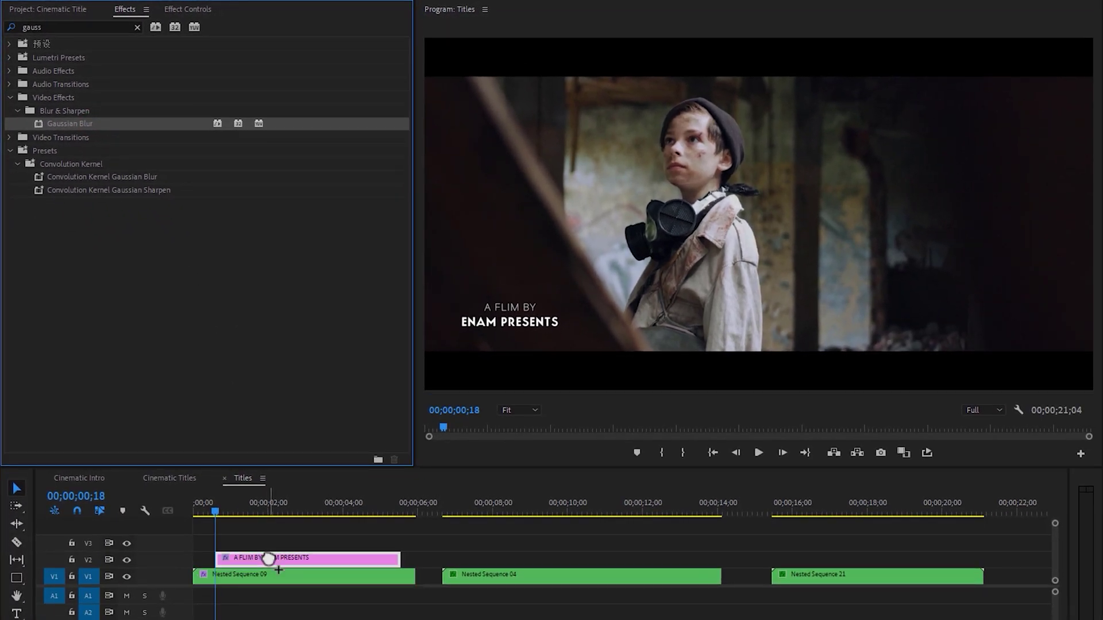
Keyframe Blurriness 50 and Opacity 0 at the title's start in Effect Controls.
{"action": "left_click", "coordinate": [209, 10]}
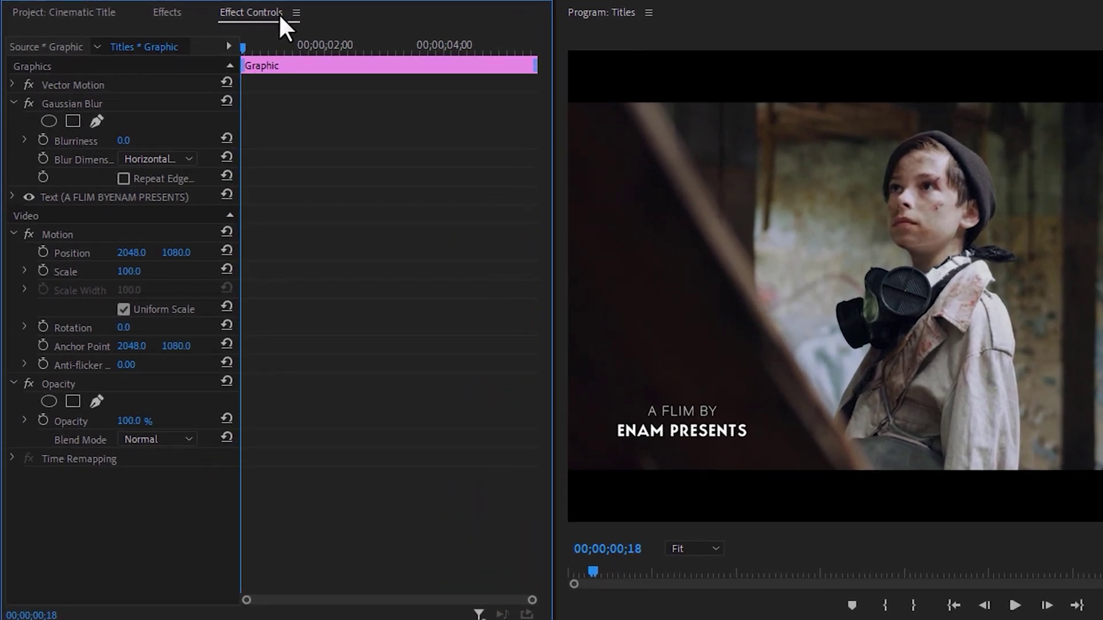
{"action": "left_click", "coordinate": [96, 105]}
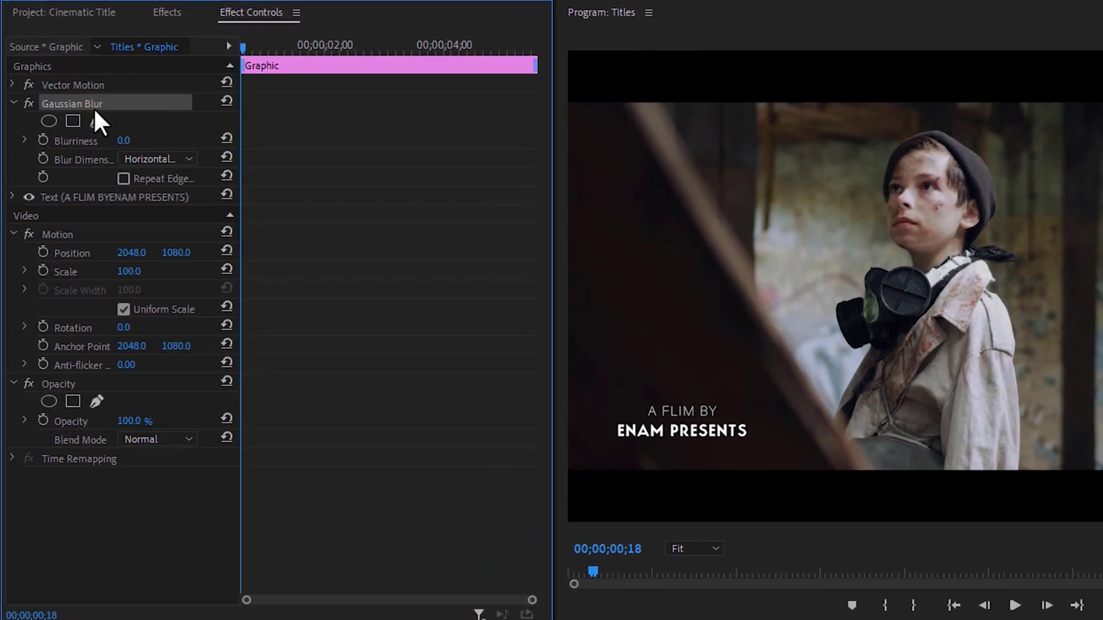
{"action": "left_click", "coordinate": [43, 139]}
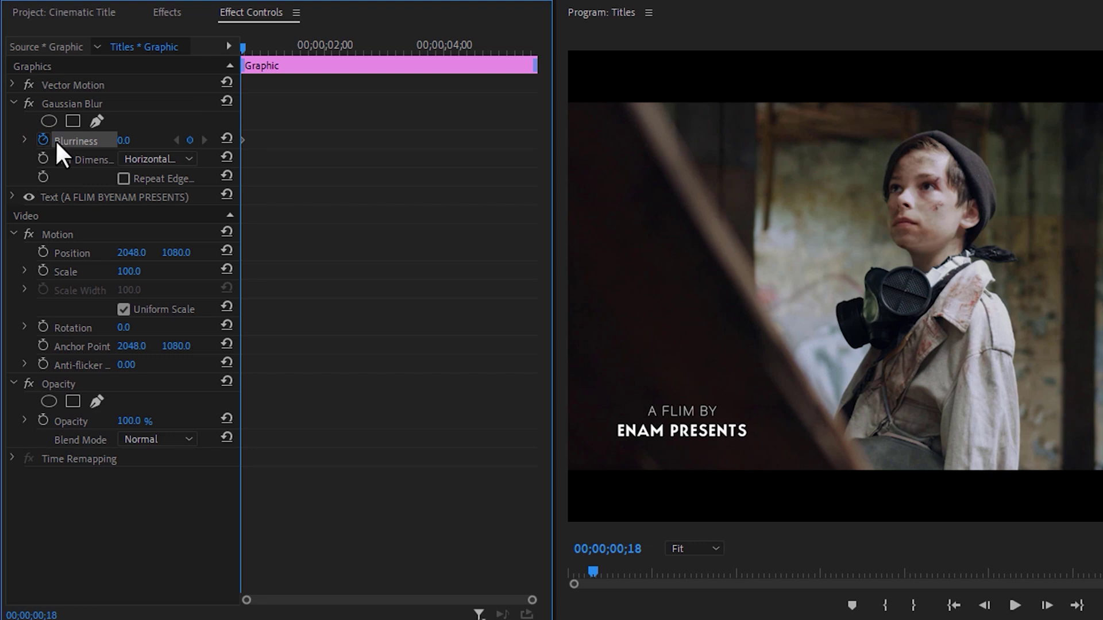
{"action": "type", "text": "50"}
{"action": "key", "text": "Return"}
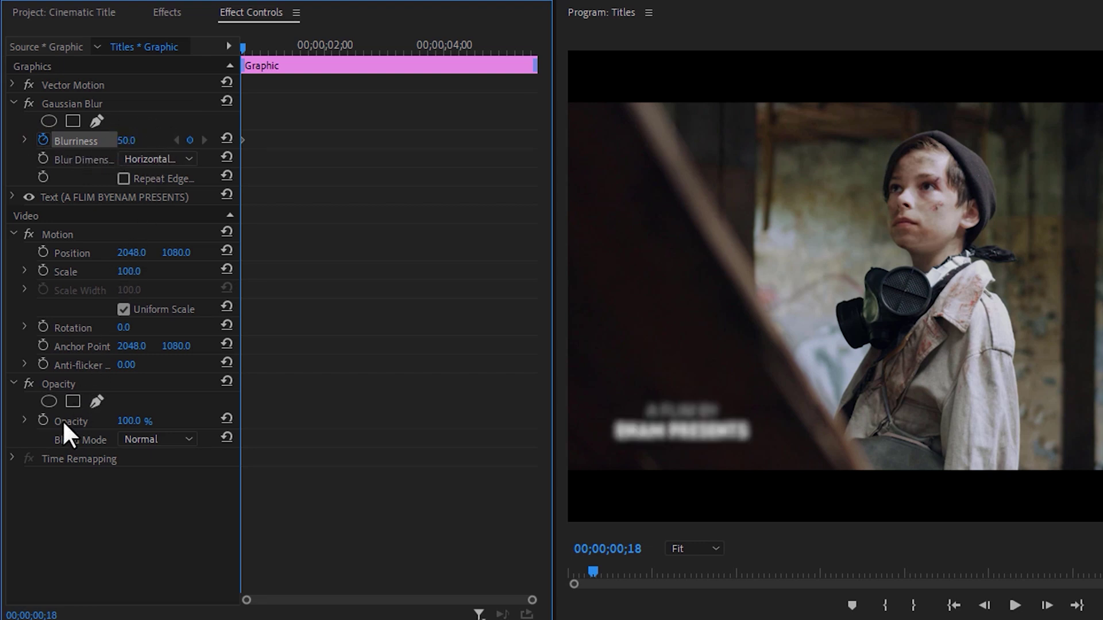
{"action": "left_click", "coordinate": [43, 421]}
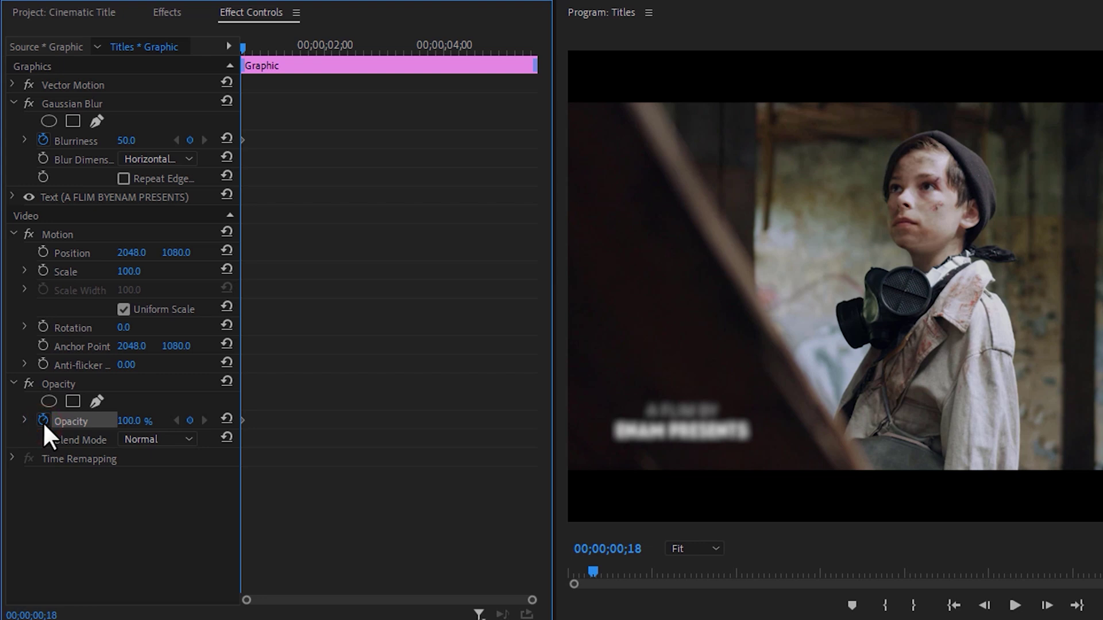
{"action": "type", "text": "0"}
{"action": "key", "text": "Return"}
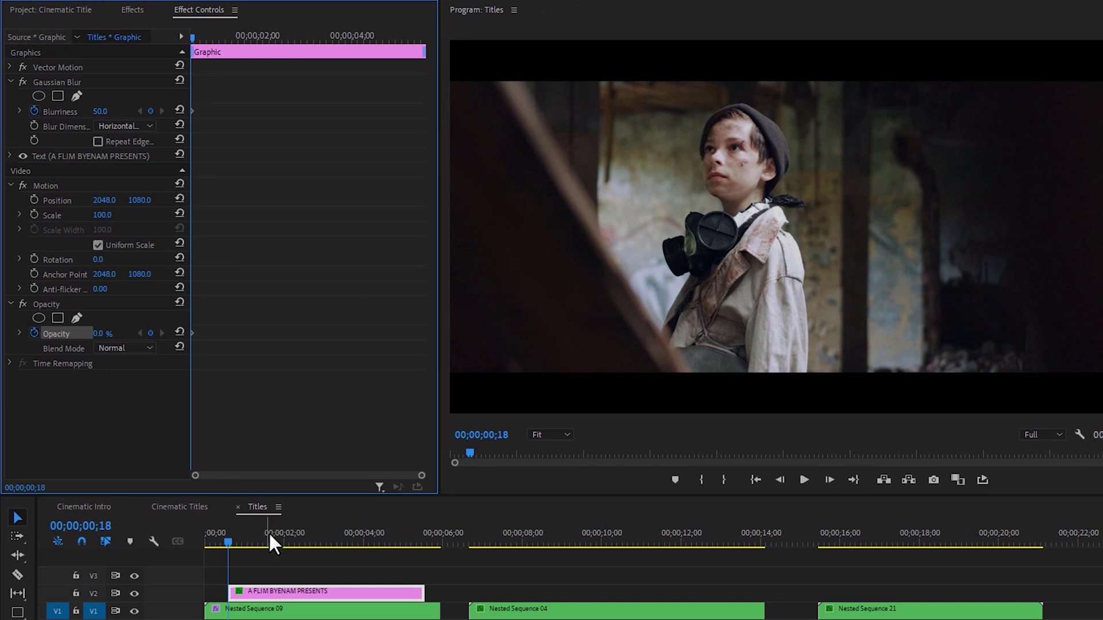
At 00;00;02;00 set Opacity to 100% and Blurriness to 0, then preview the fade-in.
{"action": "left_click", "coordinate": [284, 540]}
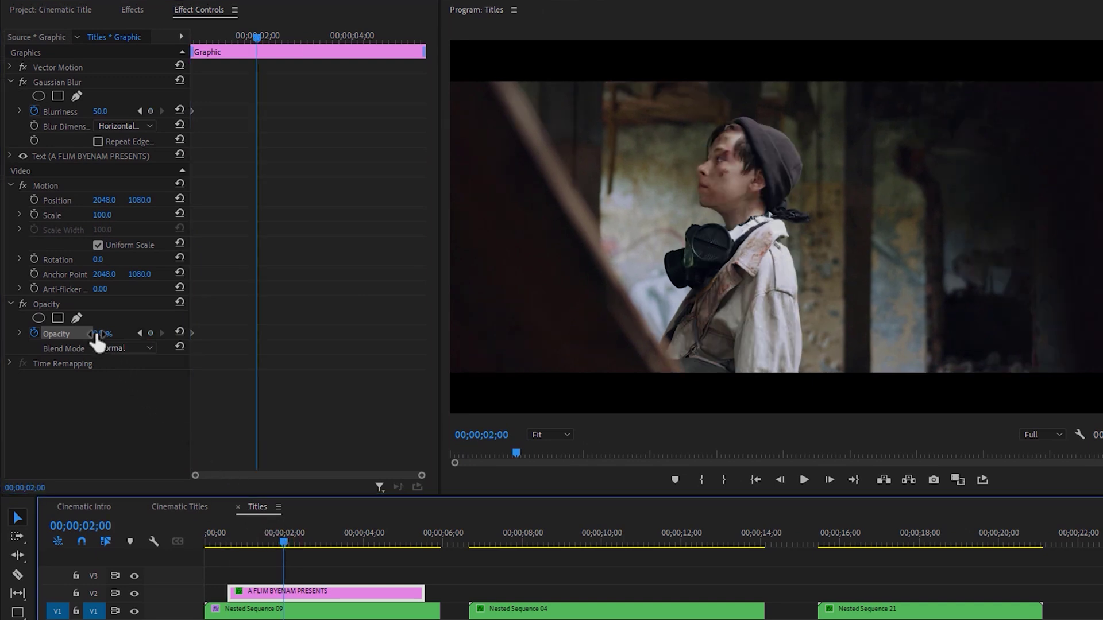
{"action": "left_click_drag", "start_coordinate": [98, 341], "coordinate": [158, 341]}
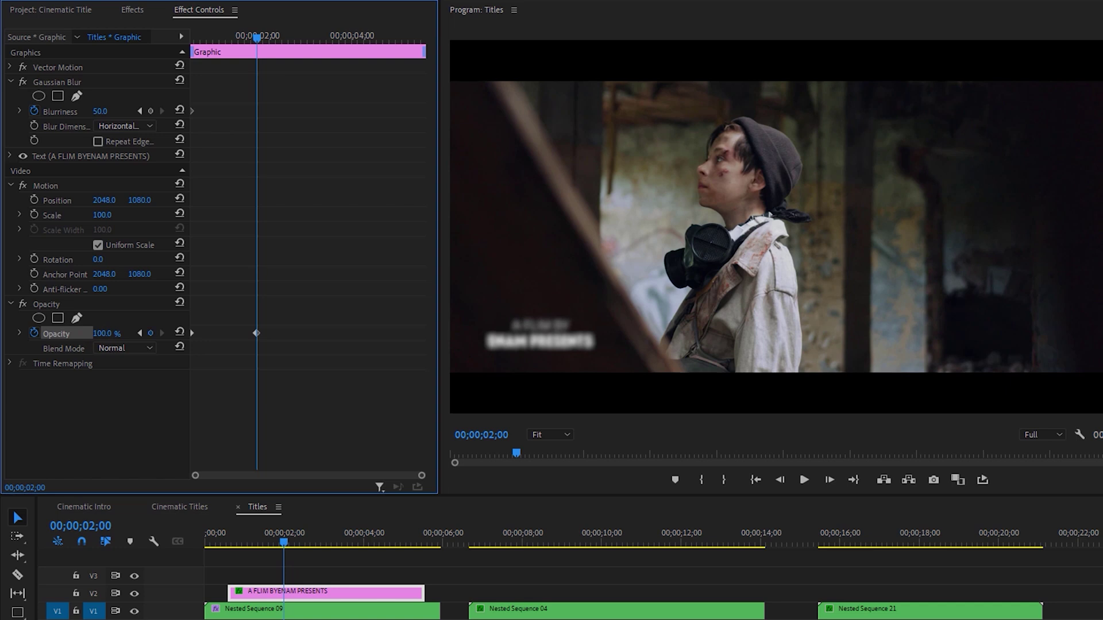
{"action": "left_click_drag", "start_coordinate": [103, 118], "coordinate": [98, 111]}
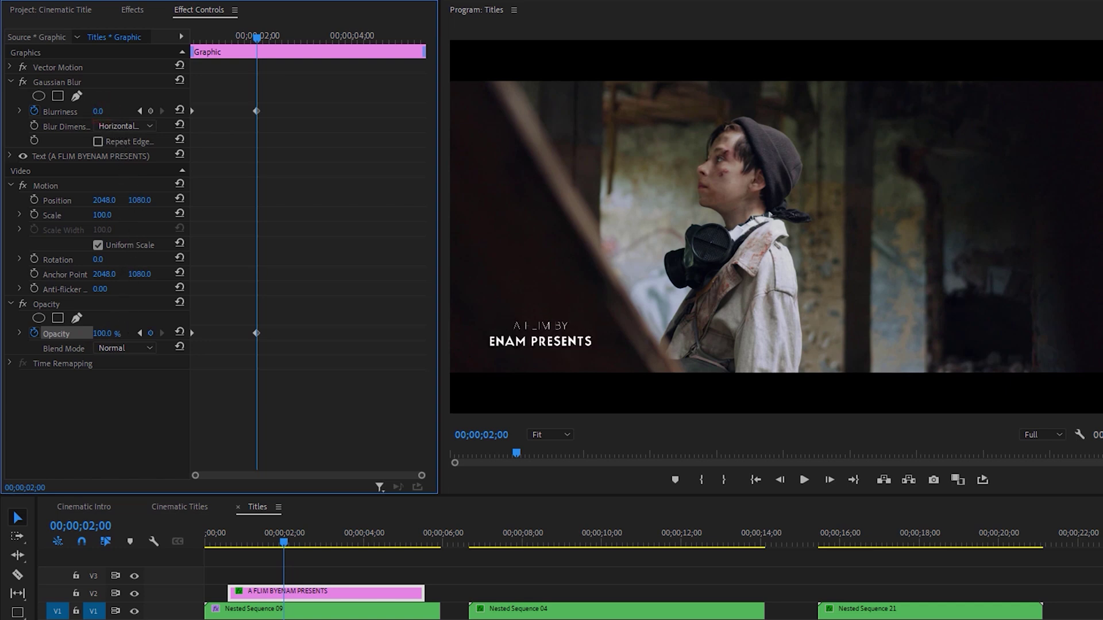
{"action": "left_click", "coordinate": [222, 535]}
{"action": "key", "text": "space"}
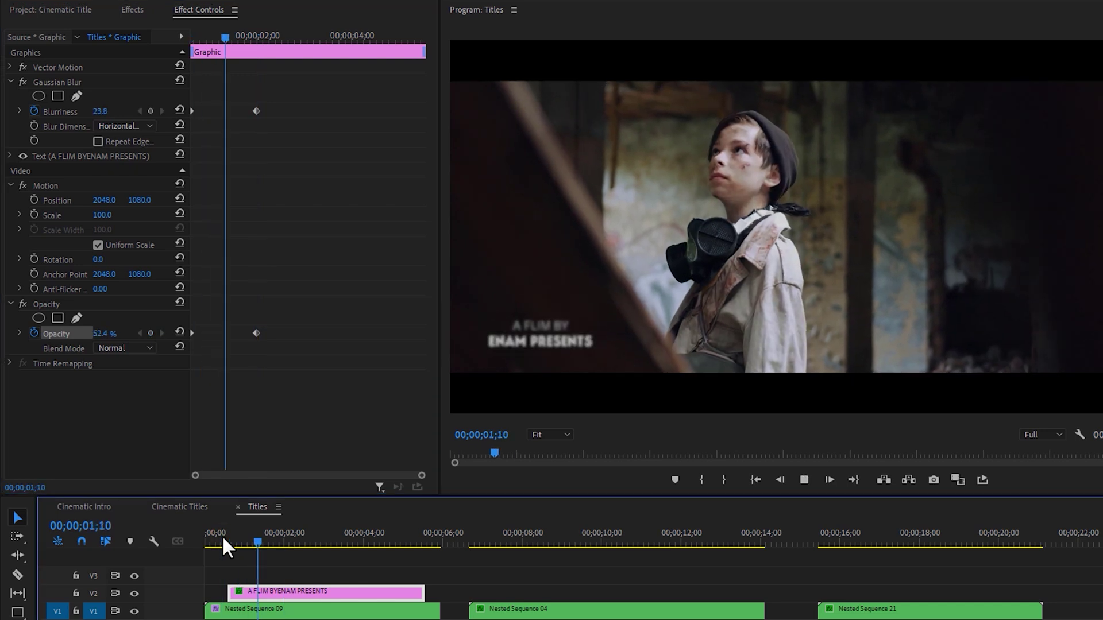
{"action": "left_click", "coordinate": [222, 536]}
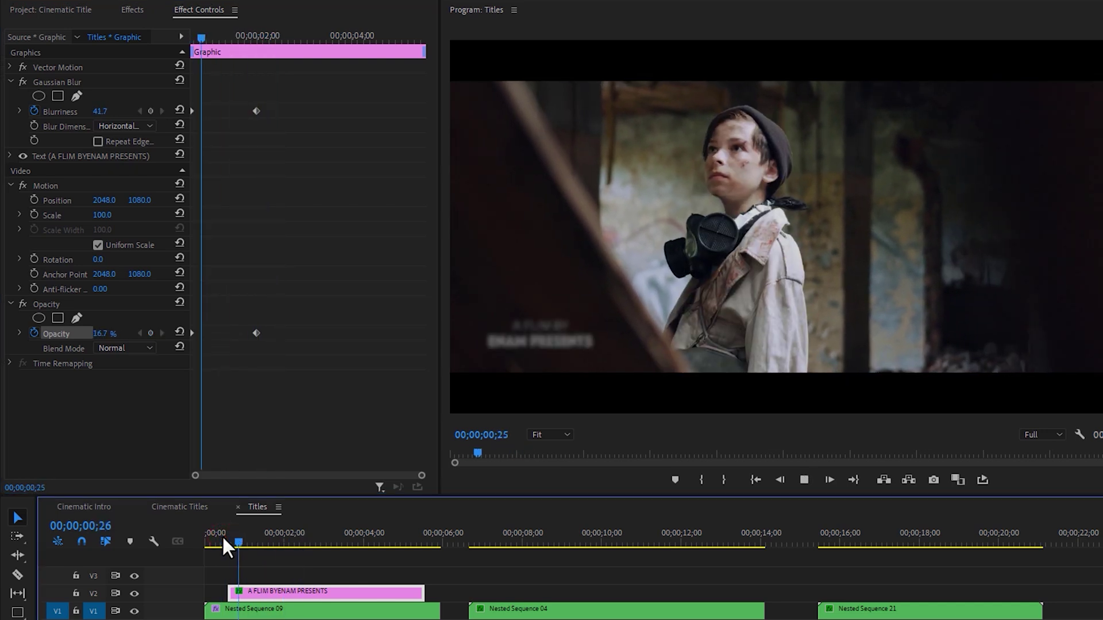
{"action": "key", "text": "space"}
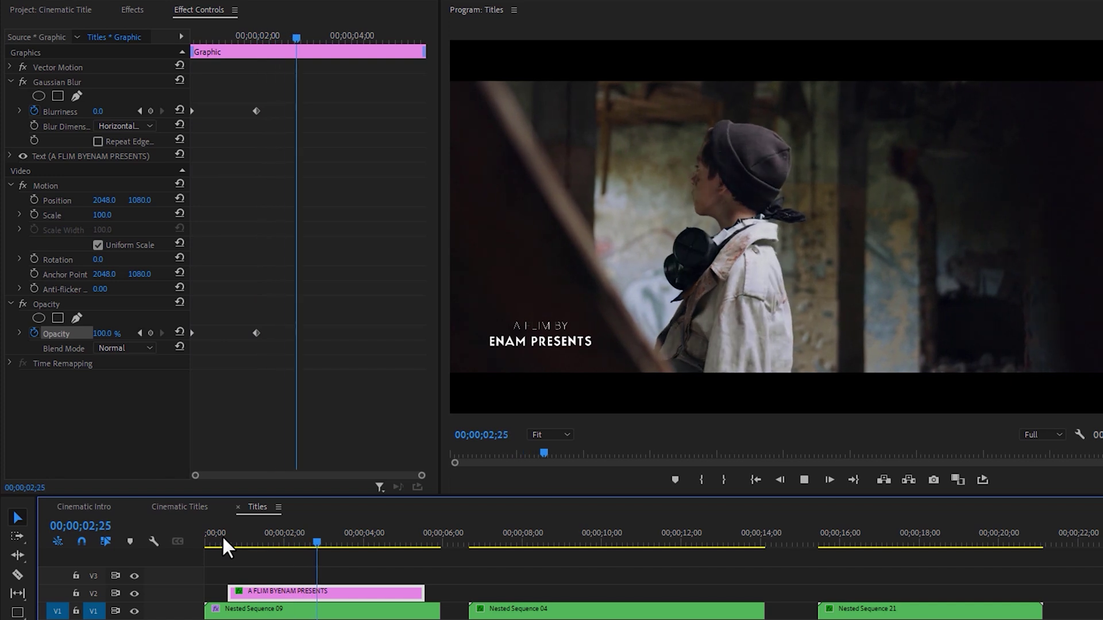
Add hold keyframes for Opacity and Blurriness at about 00;00;04;07.
{"action": "left_click", "coordinate": [373, 538]}
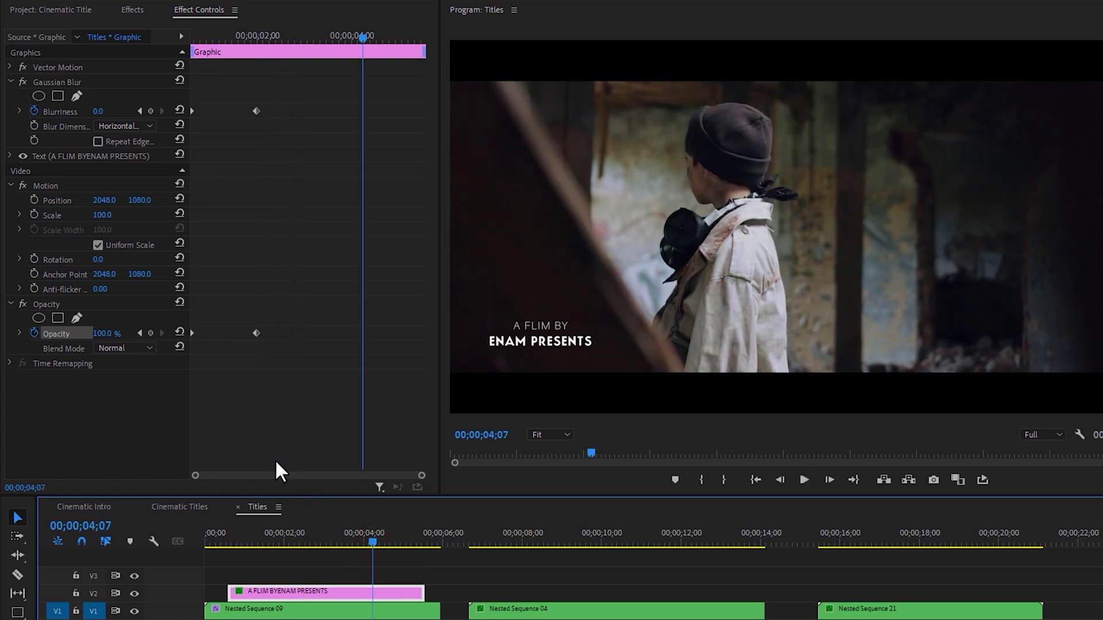
{"action": "left_click", "coordinate": [150, 333]}
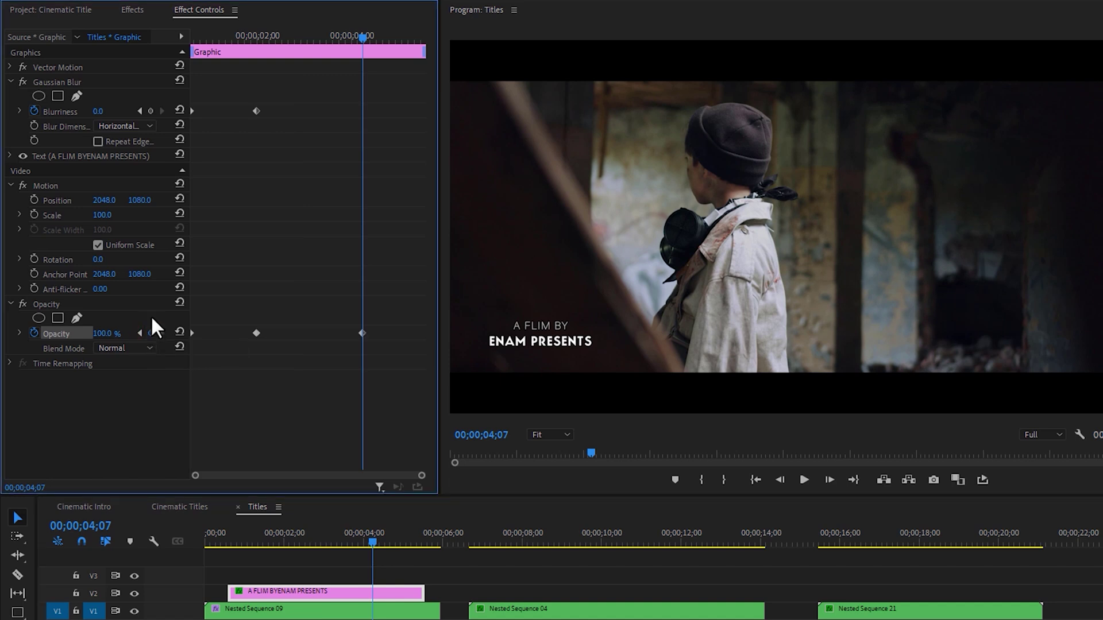
{"action": "left_click", "coordinate": [150, 110]}
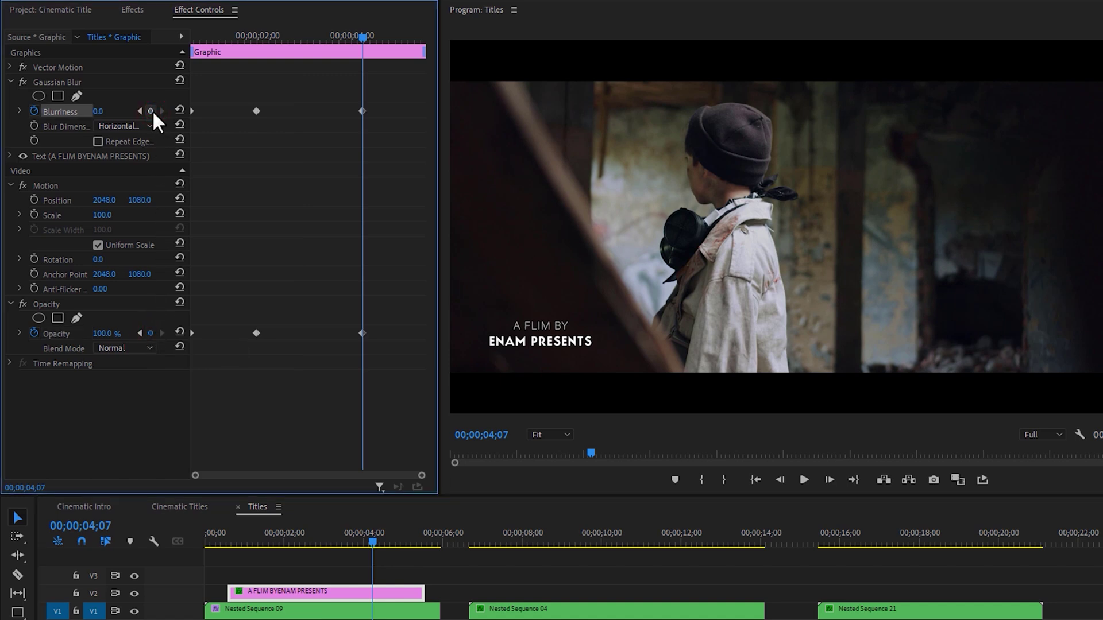
At 00;00;05;14 set Opacity to 0 and Blurriness to 50.
{"action": "left_click", "coordinate": [421, 537]}
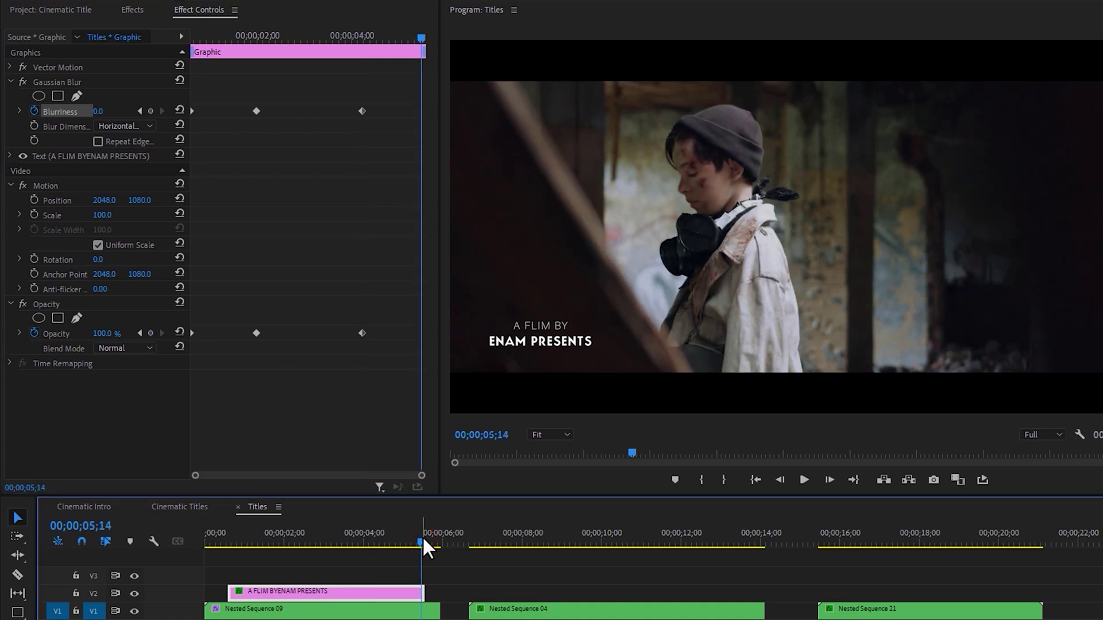
{"action": "left_click", "coordinate": [106, 334]}
{"action": "type", "text": "0"}
{"action": "key", "text": "Return"}
{"action": "left_click", "coordinate": [102, 111]}
{"action": "type", "text": "50"}
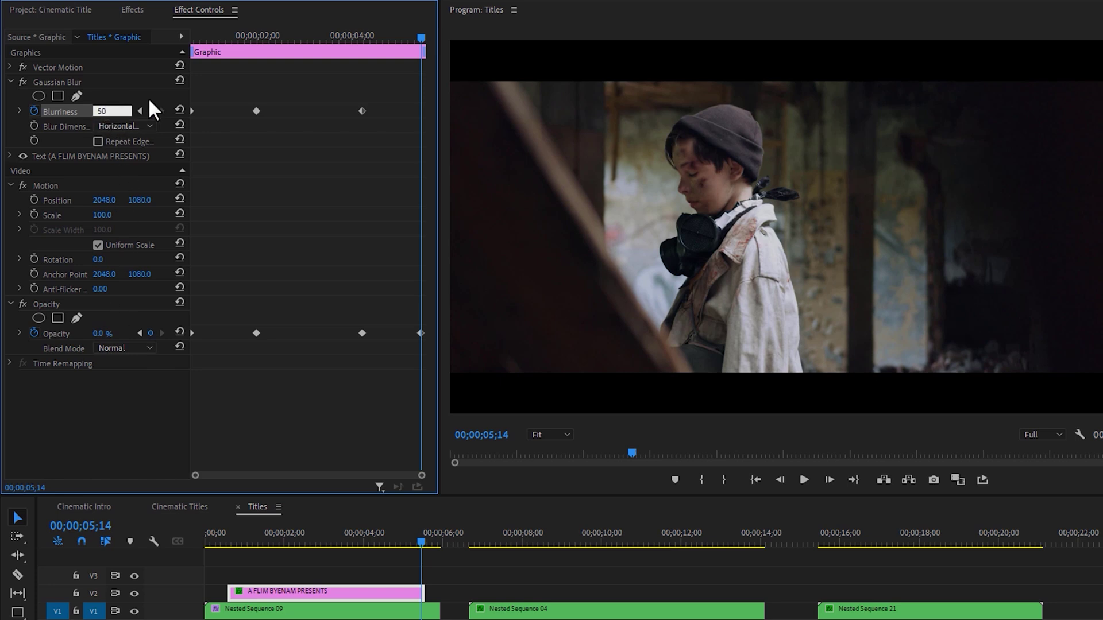
{"action": "key", "text": "Return"}
Ease the first and last opacity keyframes into smooth curves, then play the title from the start.
{"action": "left_click", "coordinate": [20, 330]}
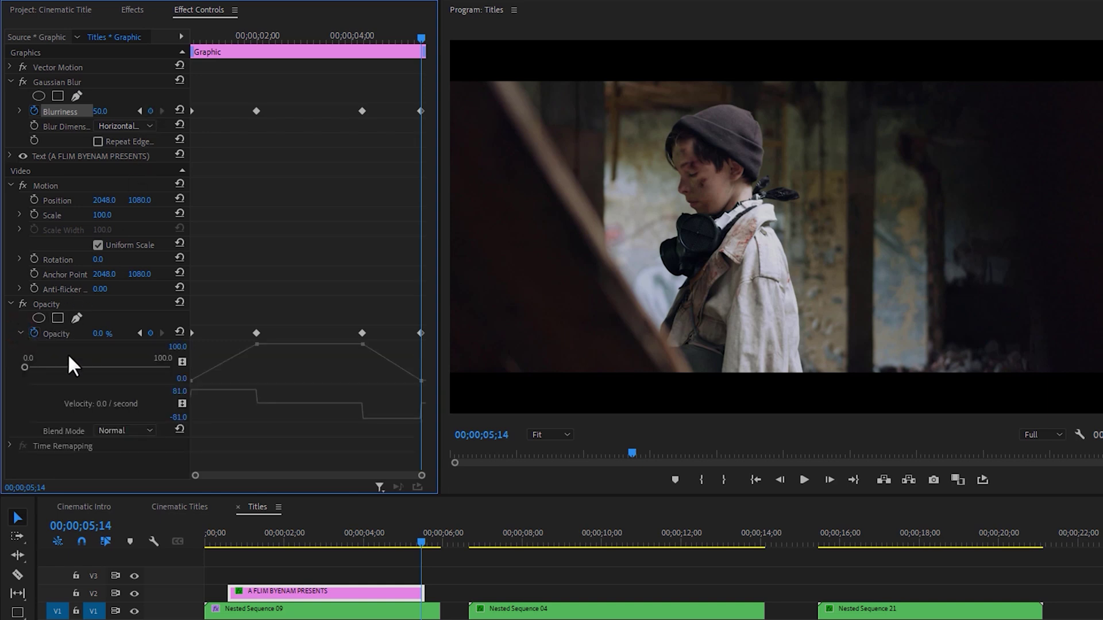
{"action": "left_click", "coordinate": [193, 334]}
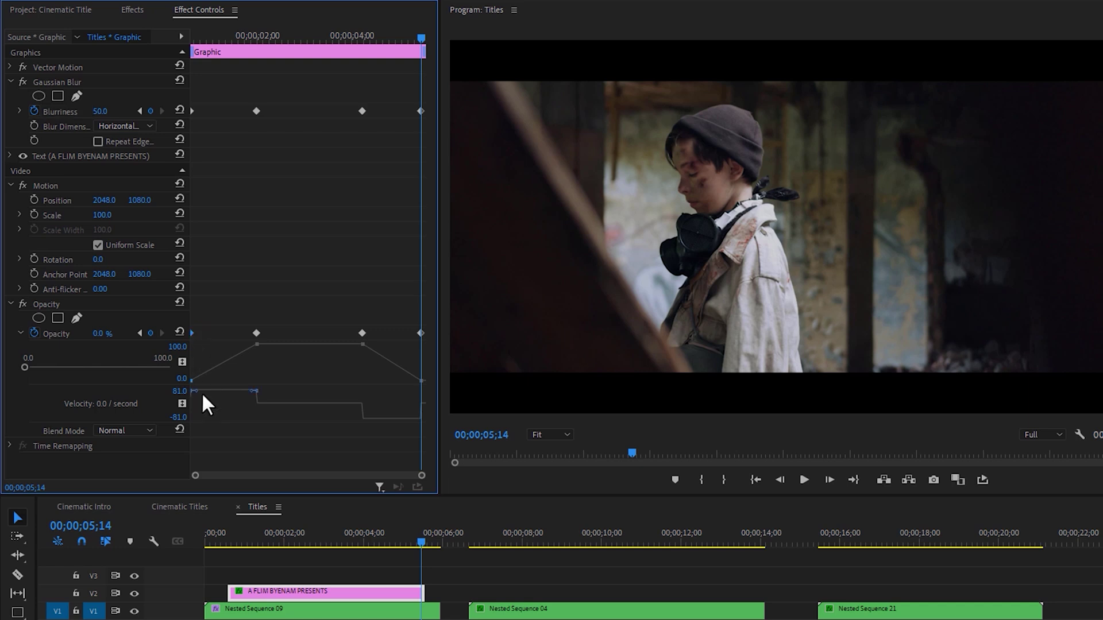
{"action": "left_click_drag", "start_coordinate": [196, 390], "coordinate": [219, 404]}
{"action": "left_click_drag", "start_coordinate": [414, 408], "coordinate": [385, 404]}
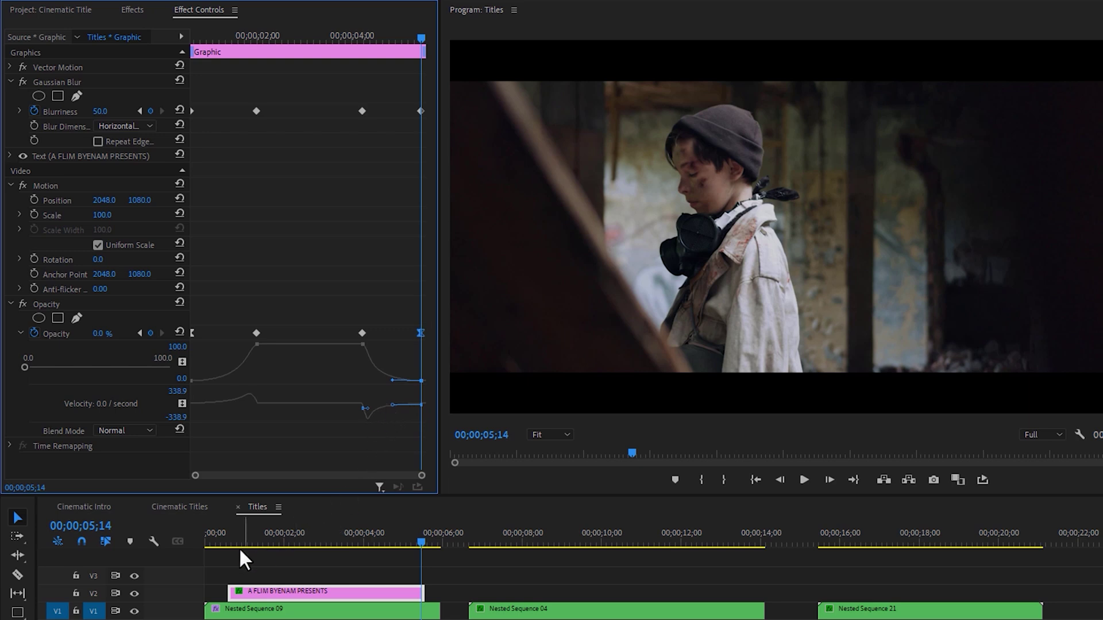
{"action": "left_click", "coordinate": [223, 543]}
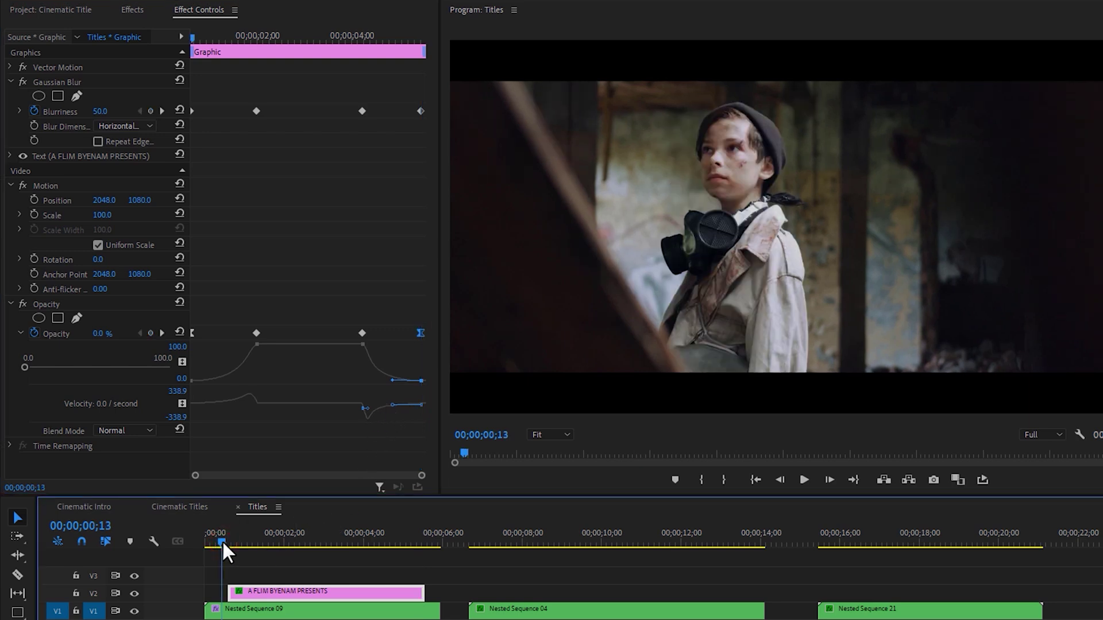
{"action": "key", "text": "space"}
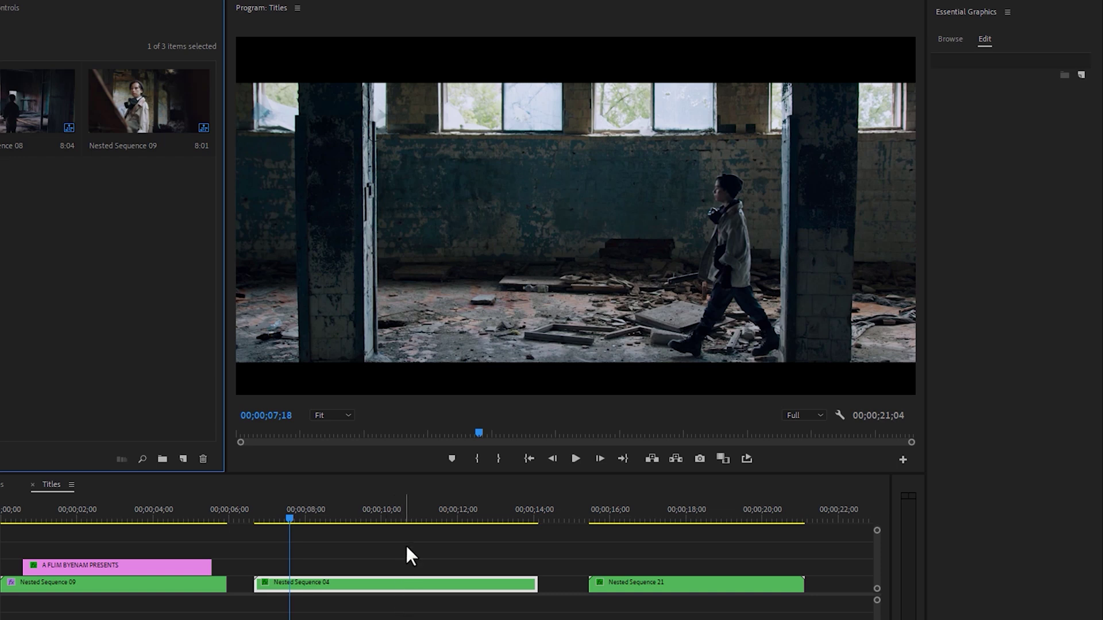
Add a new text title reading 'CINEMATIC' on the video frame.
{"action": "key", "text": "t"}
{"action": "left_click", "coordinate": [438, 212]}
{"action": "type", "text": "CINEMATIC"}
{"action": "key", "text": "ctrl+a"}
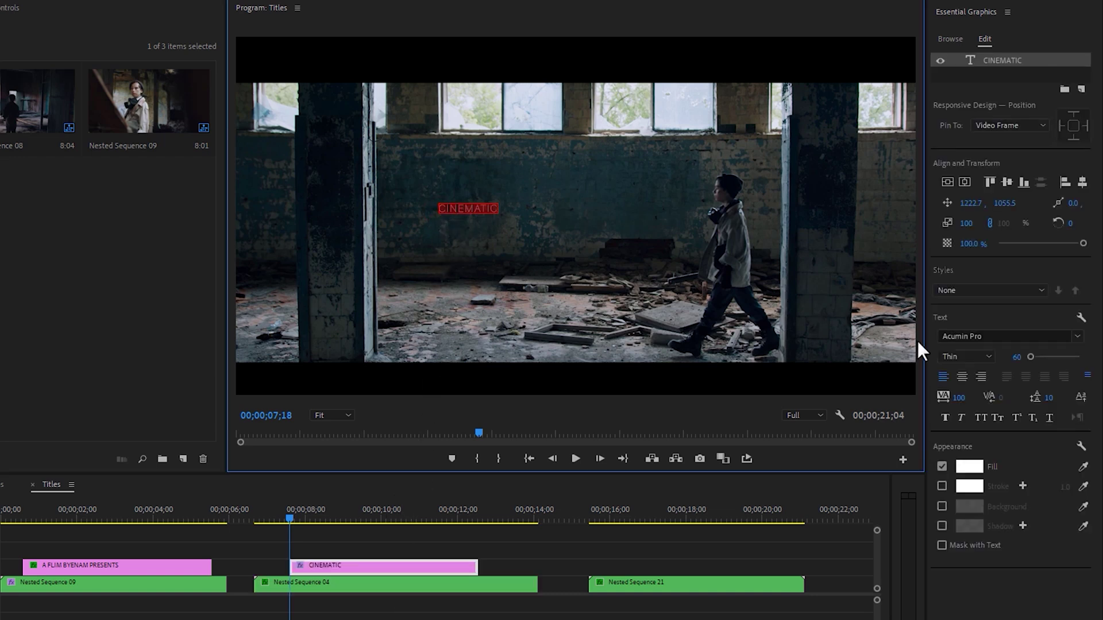
Set the CINEMATIC text to Kiona font, size 200, tracking 200.
{"action": "left_click", "coordinate": [988, 336]}
{"action": "type", "text": "kio"}
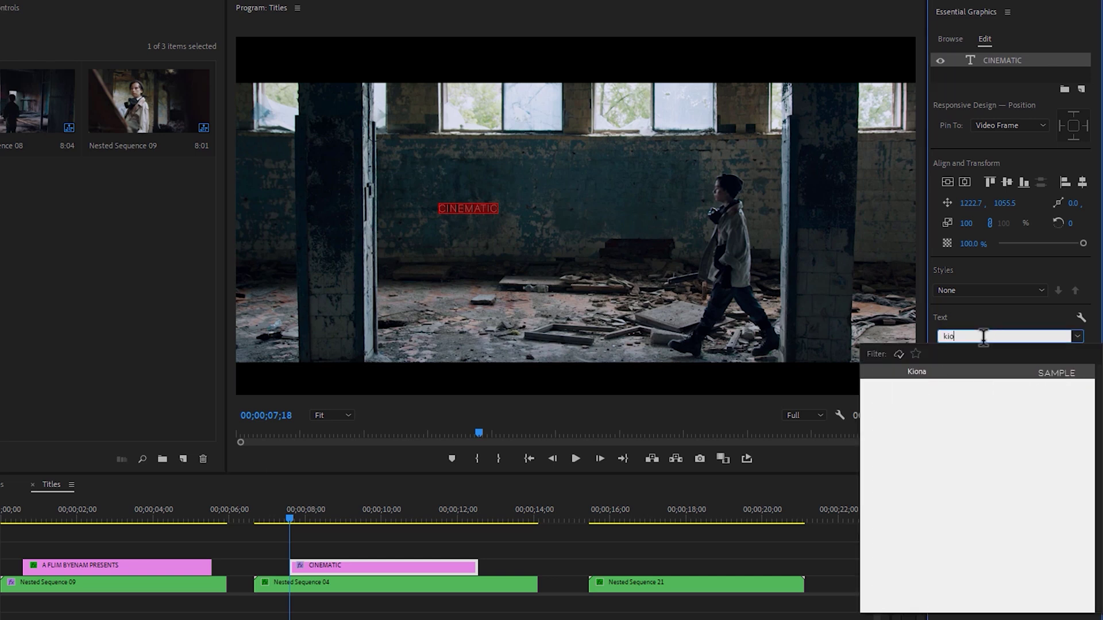
{"action": "left_click", "coordinate": [953, 371]}
{"action": "left_click", "coordinate": [1010, 357]}
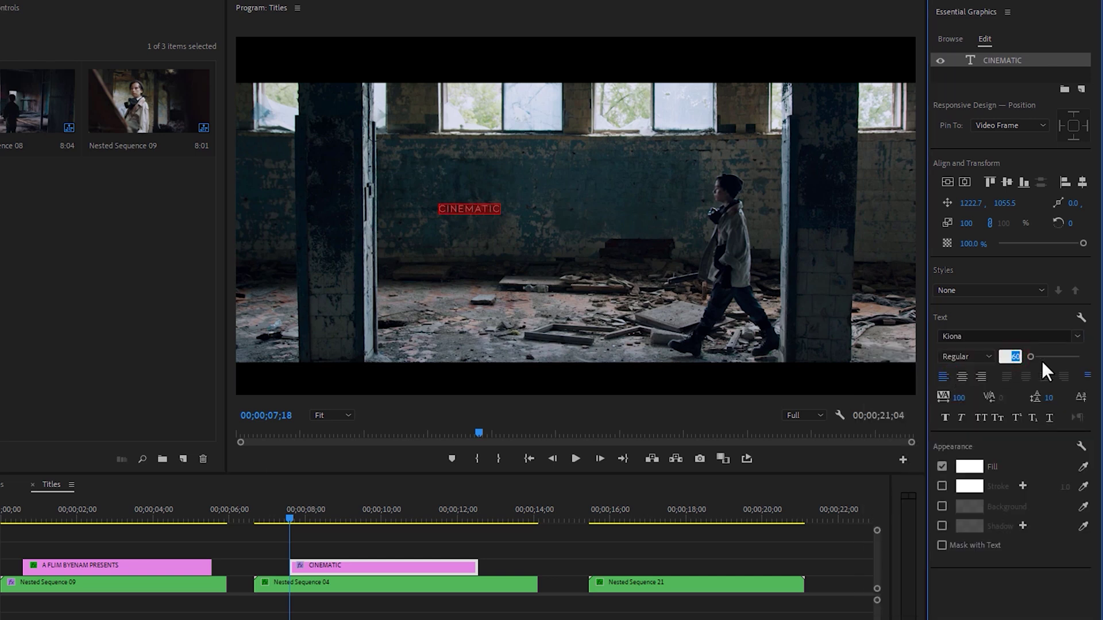
{"action": "type", "text": "200"}
{"action": "key", "text": "Return"}
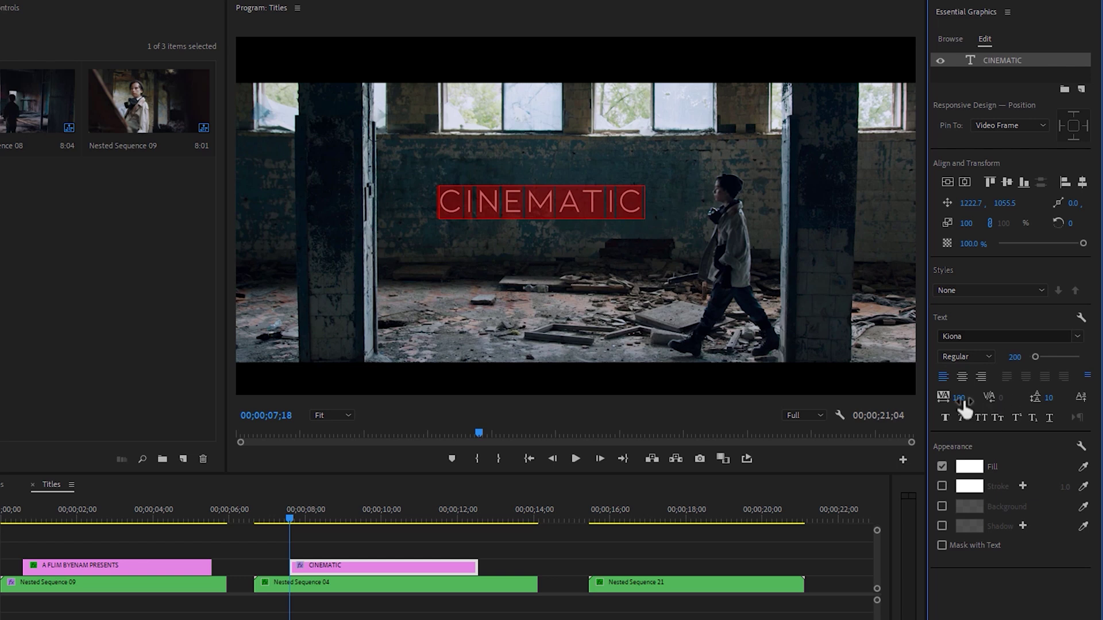
{"action": "type", "text": "200"}
{"action": "key", "text": "Return"}
Centre the CINEMATIC title horizontally and vertically in the frame.
{"action": "left_click", "coordinate": [963, 182]}
{"action": "left_click", "coordinate": [948, 182]}
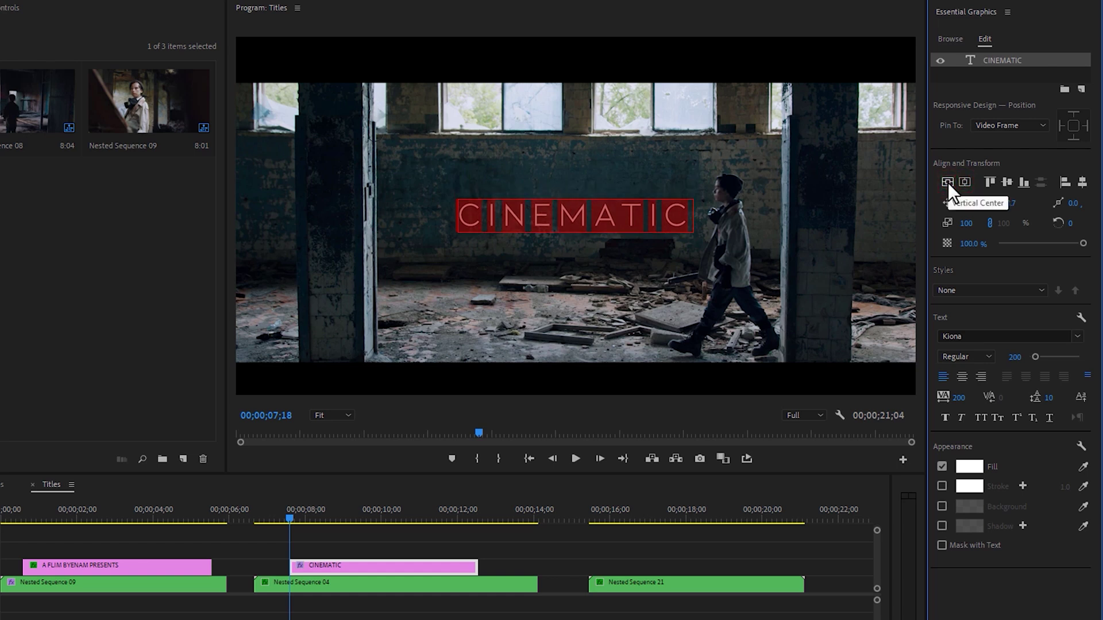
{"action": "left_click_drag", "start_coordinate": [291, 514], "coordinate": [320, 516]}
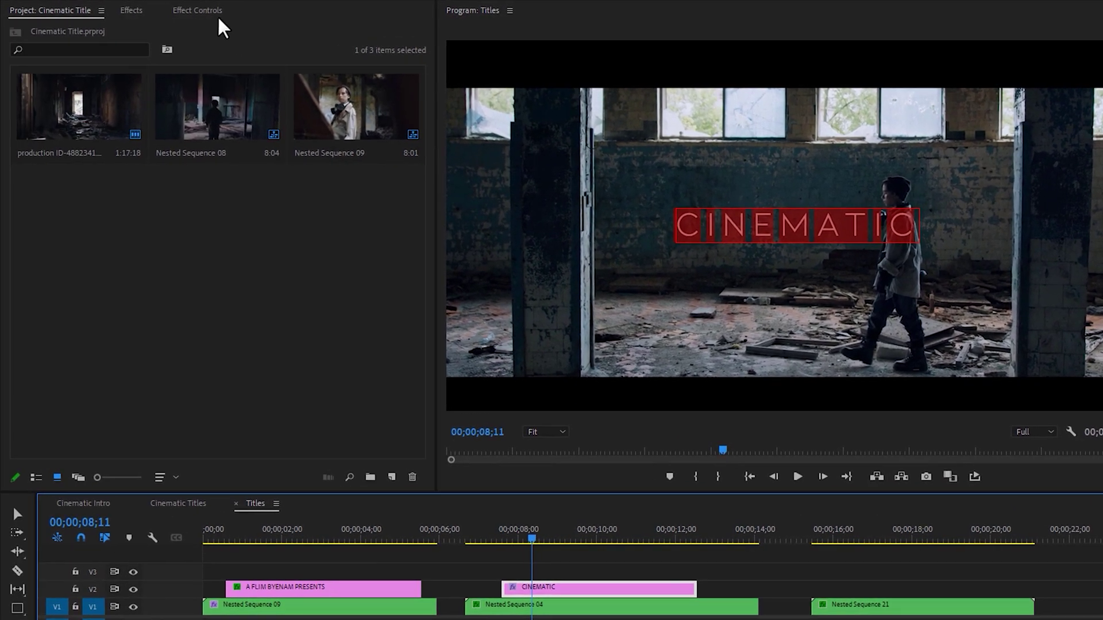
Add a pen mask to the title's Opacity and enable Mask Path keyframing.
{"action": "left_click", "coordinate": [217, 12]}
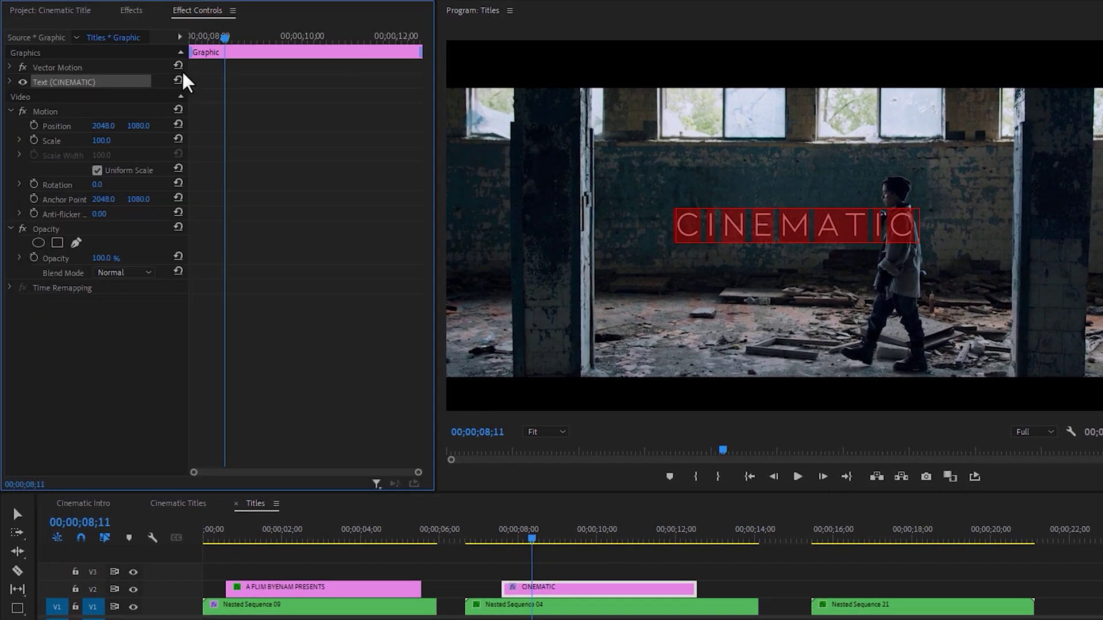
{"action": "left_click", "coordinate": [74, 230]}
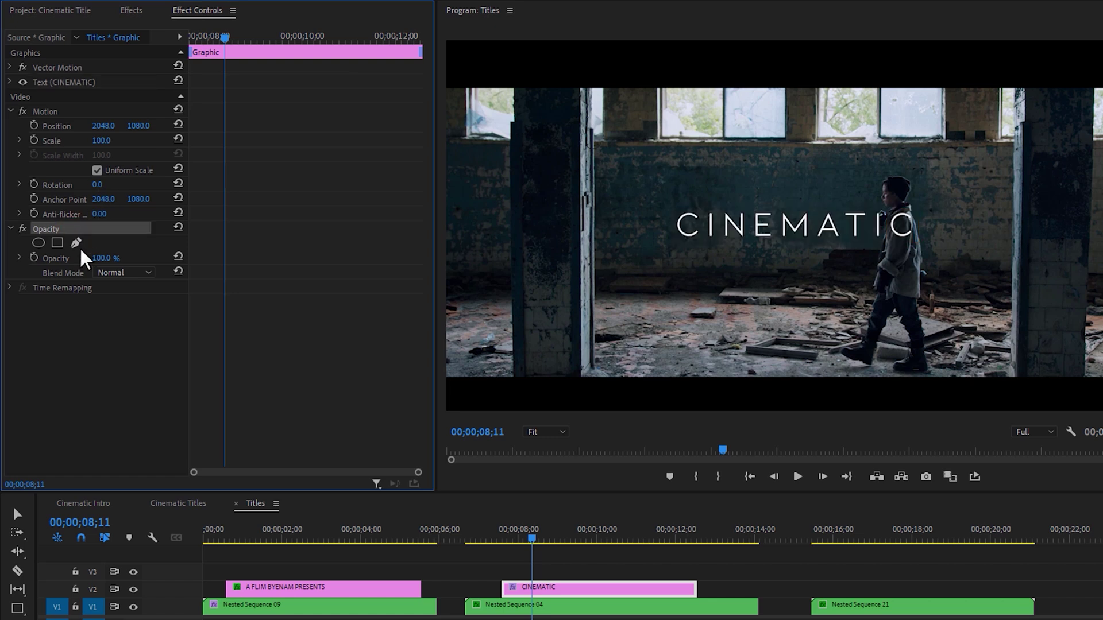
{"action": "left_click", "coordinate": [76, 243]}
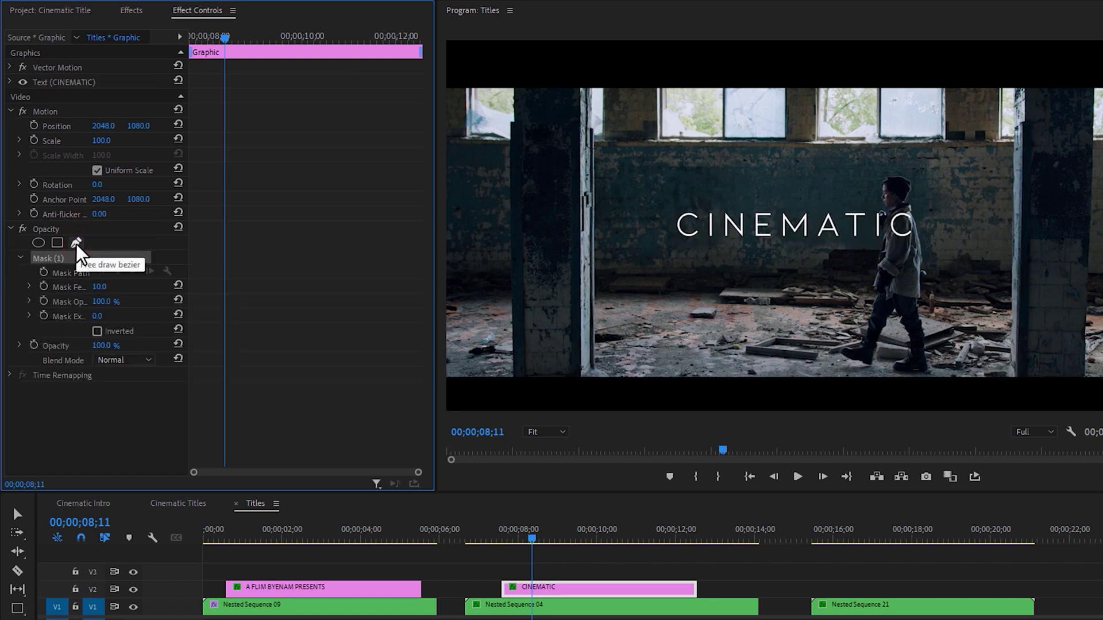
{"action": "left_click", "coordinate": [43, 272]}
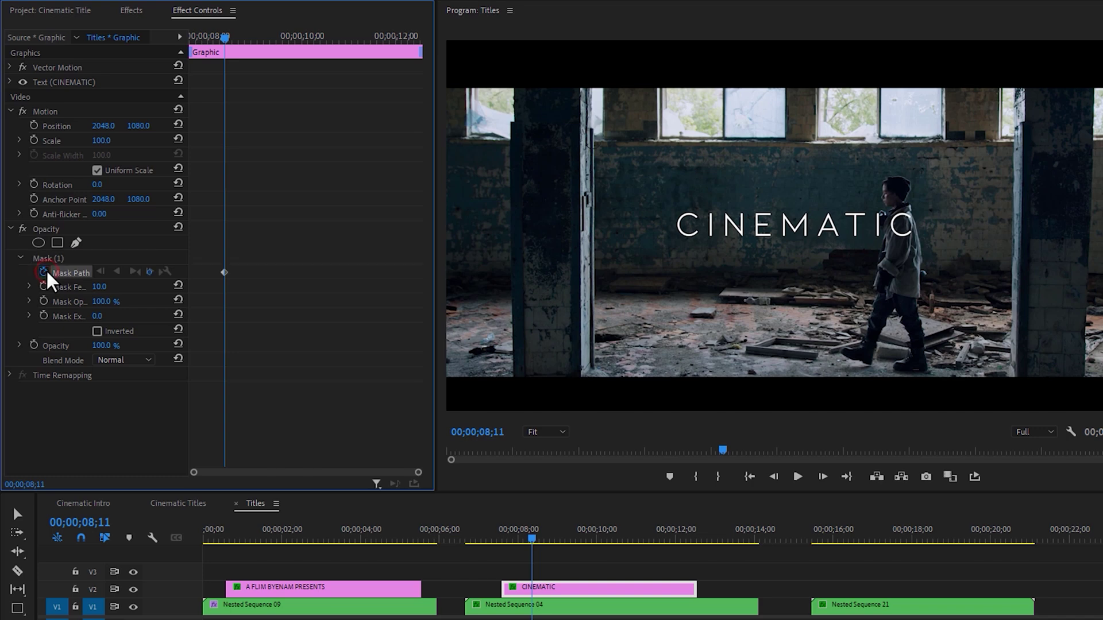
Zoom the monitor to 75% and draw a closed mask along the boy's coat.
{"action": "left_click", "coordinate": [546, 432]}
{"action": "left_click", "coordinate": [552, 509]}
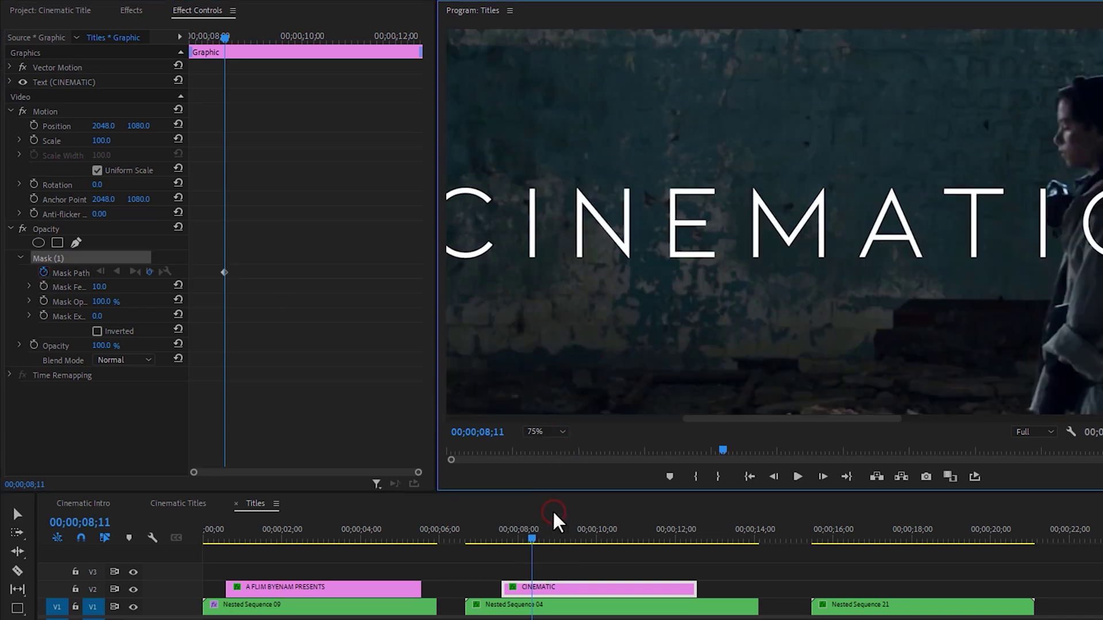
{"action": "left_click_drag", "start_coordinate": [718, 419], "coordinate": [807, 419]}
{"action": "left_click", "coordinate": [952, 316]}
{"action": "left_click", "coordinate": [940, 251]}
{"action": "left_click", "coordinate": [917, 181]}
{"action": "left_click", "coordinate": [917, 155]}
{"action": "left_click", "coordinate": [1050, 133]}
{"action": "left_click", "coordinate": [1072, 325]}
{"action": "left_click", "coordinate": [952, 317]}
{"action": "scroll", "coordinate": [505, 573], "scroll_direction": "up", "scroll_amount": 5}
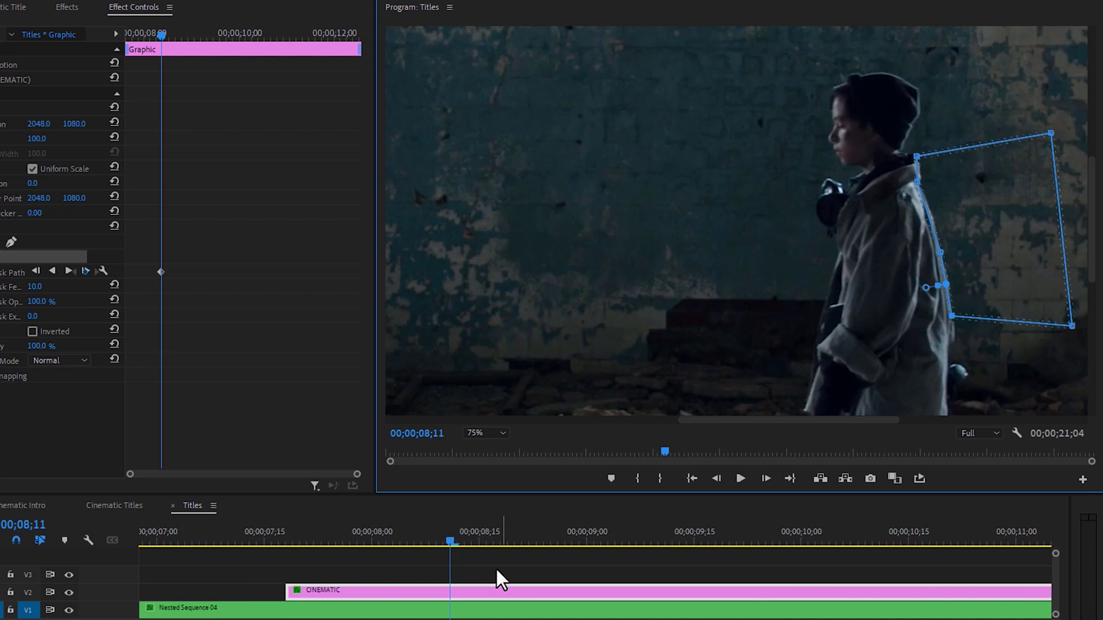
Step forward two frames at a time, moving mask points to follow the boy's coat.
{"action": "left_click", "coordinate": [465, 542]}
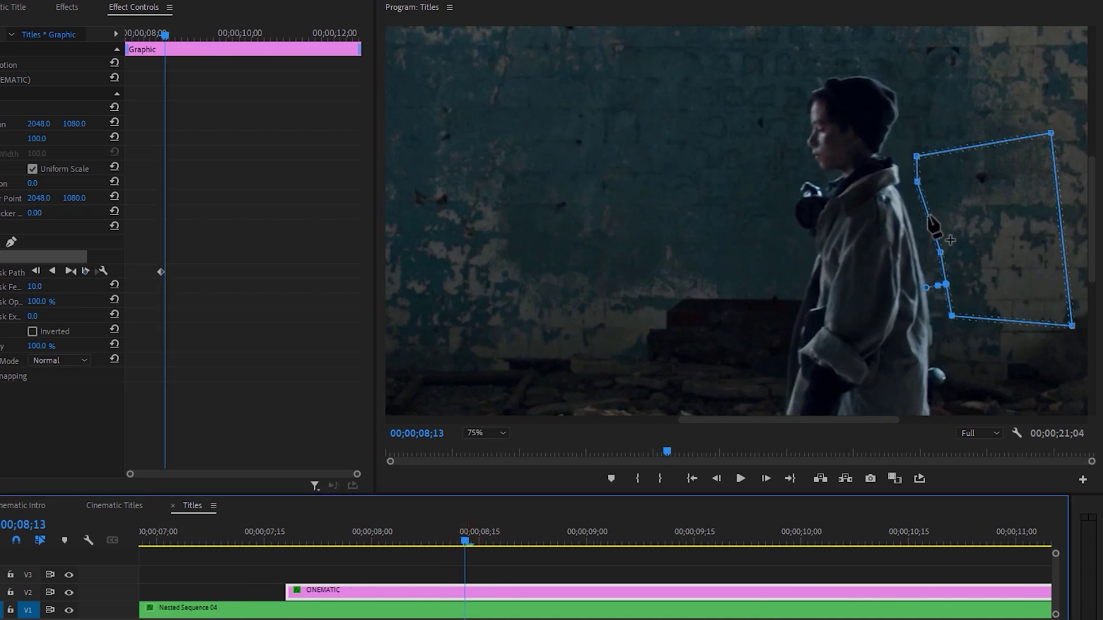
{"action": "left_click_drag", "start_coordinate": [917, 182], "coordinate": [896, 187]}
{"action": "left_click_drag", "start_coordinate": [937, 260], "coordinate": [915, 256]}
{"action": "left_click_drag", "start_coordinate": [951, 315], "coordinate": [932, 323]}
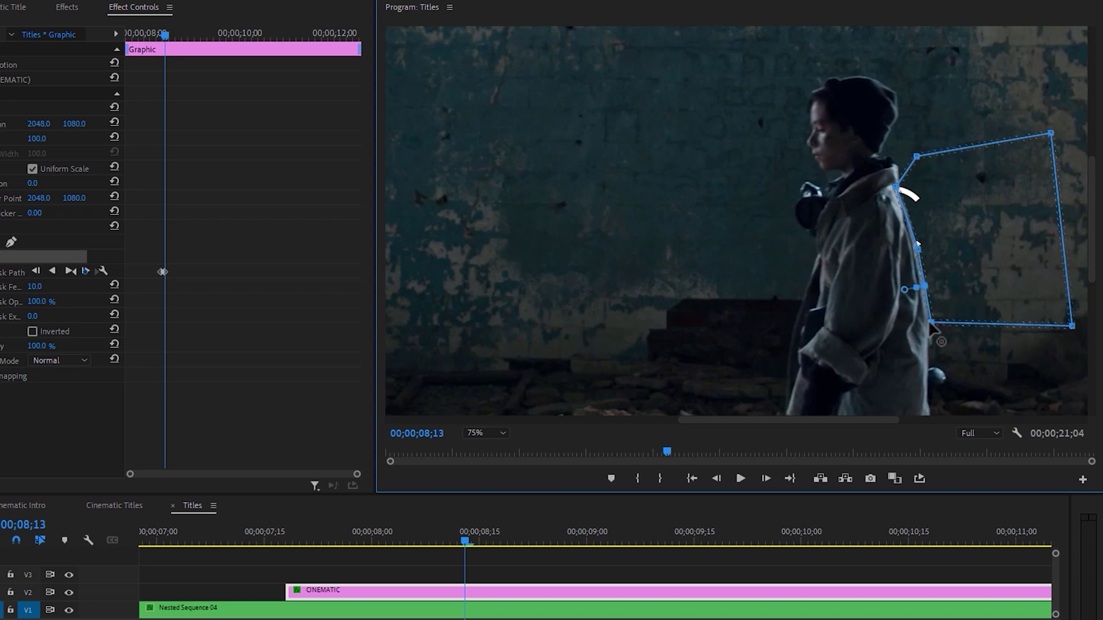
{"action": "left_click_drag", "start_coordinate": [917, 156], "coordinate": [885, 187]}
{"action": "left_click", "coordinate": [478, 540]}
{"action": "left_click_drag", "start_coordinate": [915, 244], "coordinate": [920, 330]}
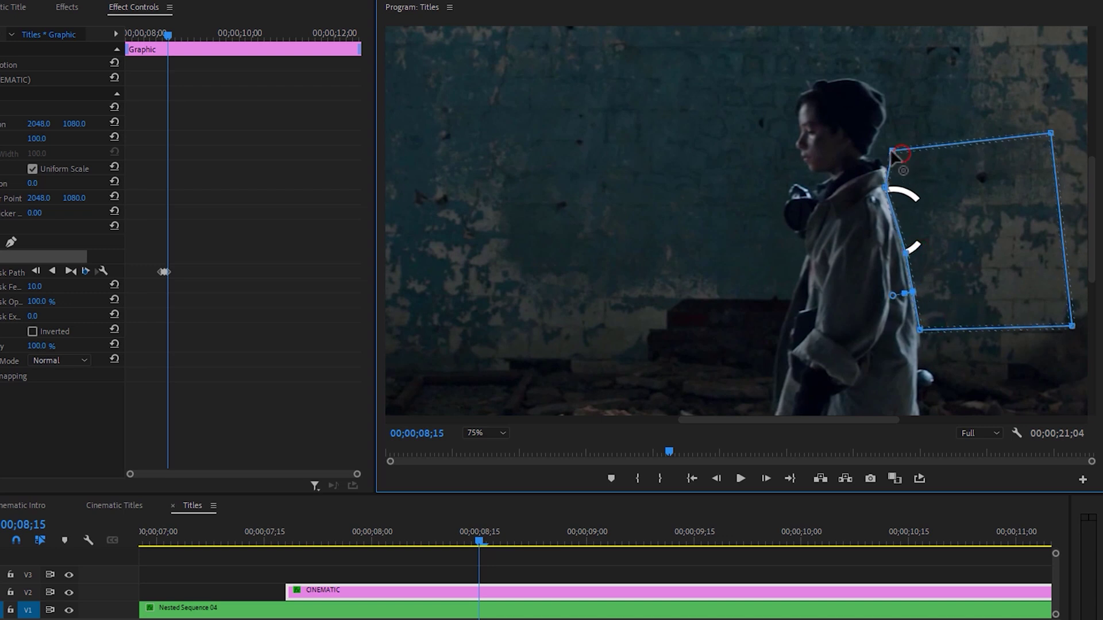
{"action": "left_click", "coordinate": [493, 540]}
{"action": "left_click_drag", "start_coordinate": [898, 153], "coordinate": [888, 148]}
{"action": "left_click_drag", "start_coordinate": [885, 187], "coordinate": [866, 188]}
{"action": "left_click_drag", "start_coordinate": [919, 329], "coordinate": [901, 339]}
Keep stepping ahead and realigning the mask edge with the boy's back.
{"action": "left_click", "coordinate": [507, 540]}
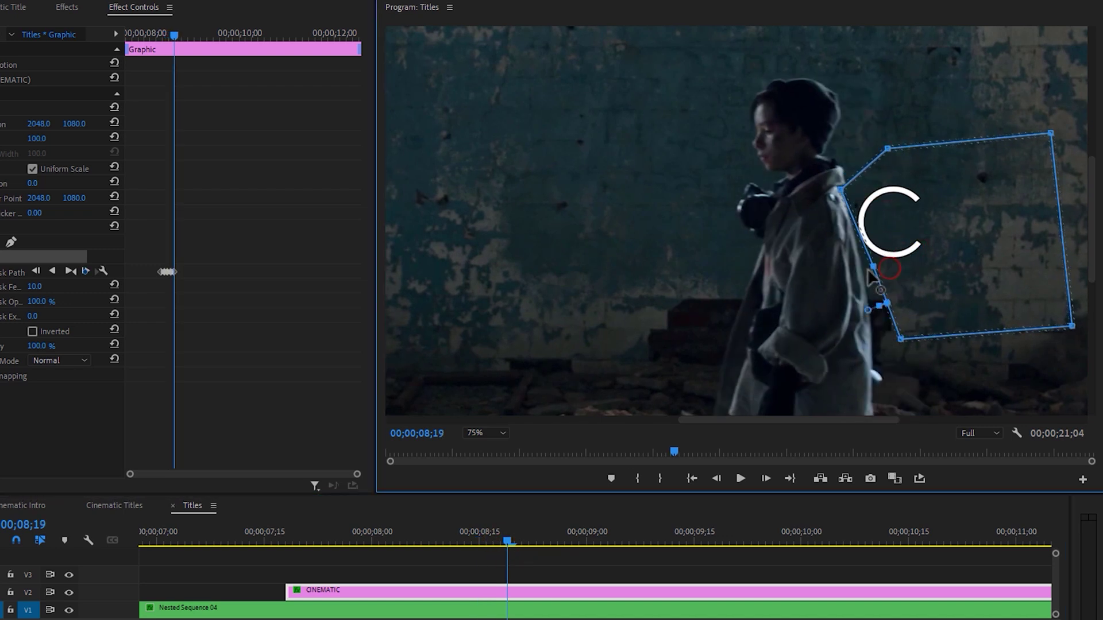
{"action": "left_click", "coordinate": [522, 540]}
{"action": "left_click_drag", "start_coordinate": [866, 188], "coordinate": [829, 188]}
{"action": "left_click_drag", "start_coordinate": [889, 265], "coordinate": [849, 269]}
{"action": "left_click_drag", "start_coordinate": [887, 303], "coordinate": [854, 317]}
{"action": "left_click_drag", "start_coordinate": [901, 339], "coordinate": [860, 363]}
{"action": "left_click", "coordinate": [566, 540]}
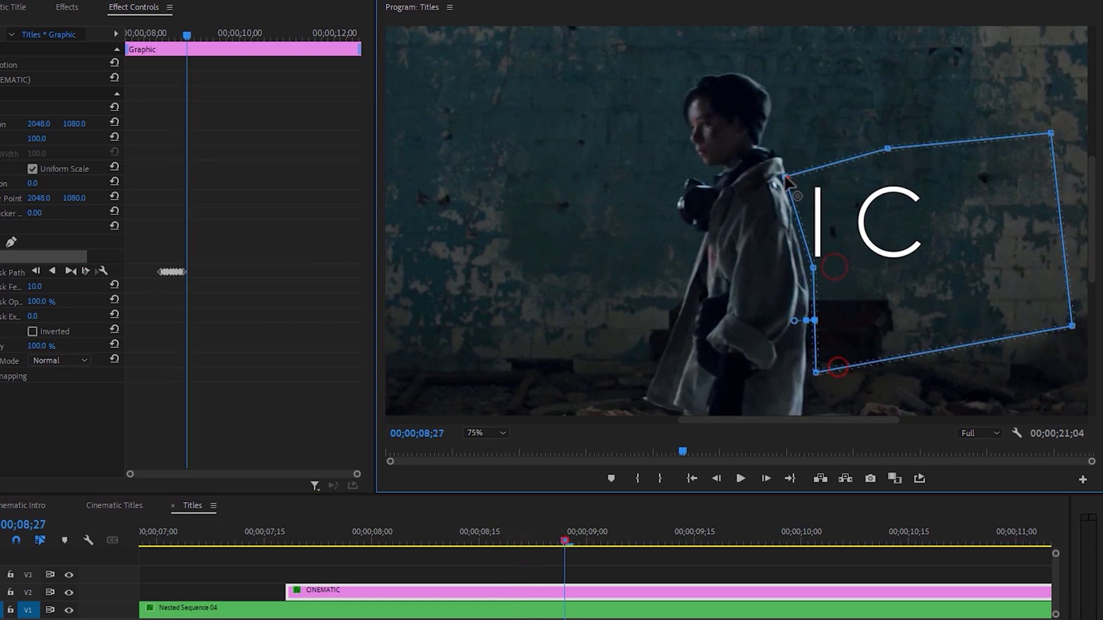
{"action": "left_click", "coordinate": [608, 540]}
{"action": "left_click", "coordinate": [651, 539]}
{"action": "left_click", "coordinate": [679, 540]}
{"action": "left_click_drag", "start_coordinate": [738, 192], "coordinate": [667, 189]}
{"action": "left_click_drag", "start_coordinate": [739, 386], "coordinate": [710, 380]}
{"action": "left_click_drag", "start_coordinate": [738, 320], "coordinate": [494, 344]}
Adjust the mask path around 00;00;11;15 to finish the reveal.
{"action": "left_click_drag", "start_coordinate": [716, 421], "coordinate": [622, 421]}
{"action": "left_click_drag", "start_coordinate": [672, 226], "coordinate": [654, 230]}
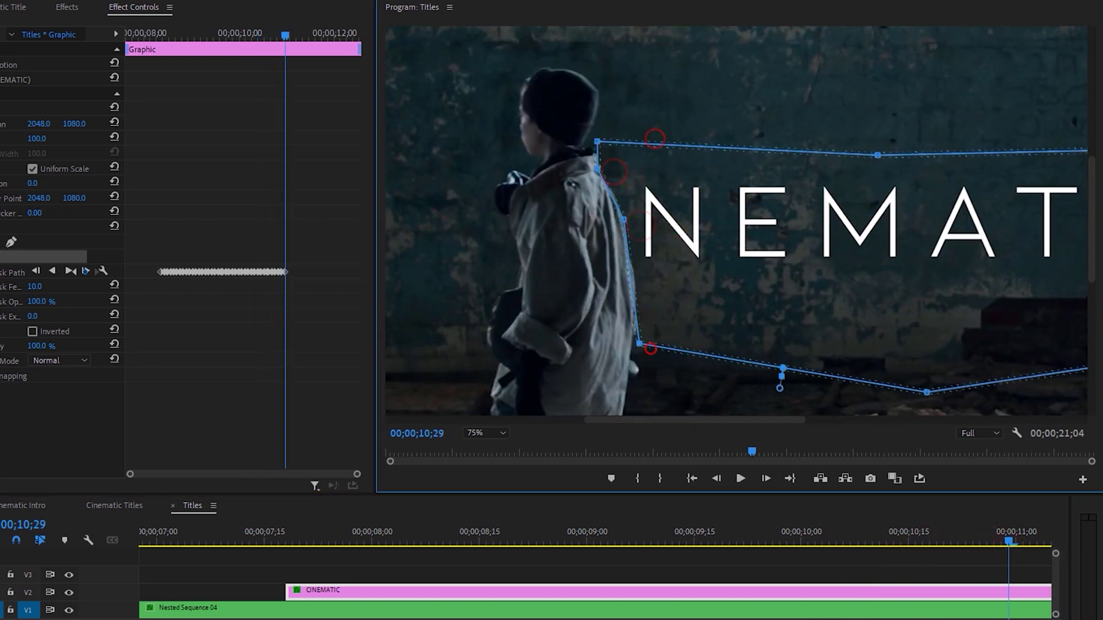
{"action": "left_click", "coordinate": [442, 543]}
{"action": "left_click_drag", "start_coordinate": [571, 345], "coordinate": [481, 353]}
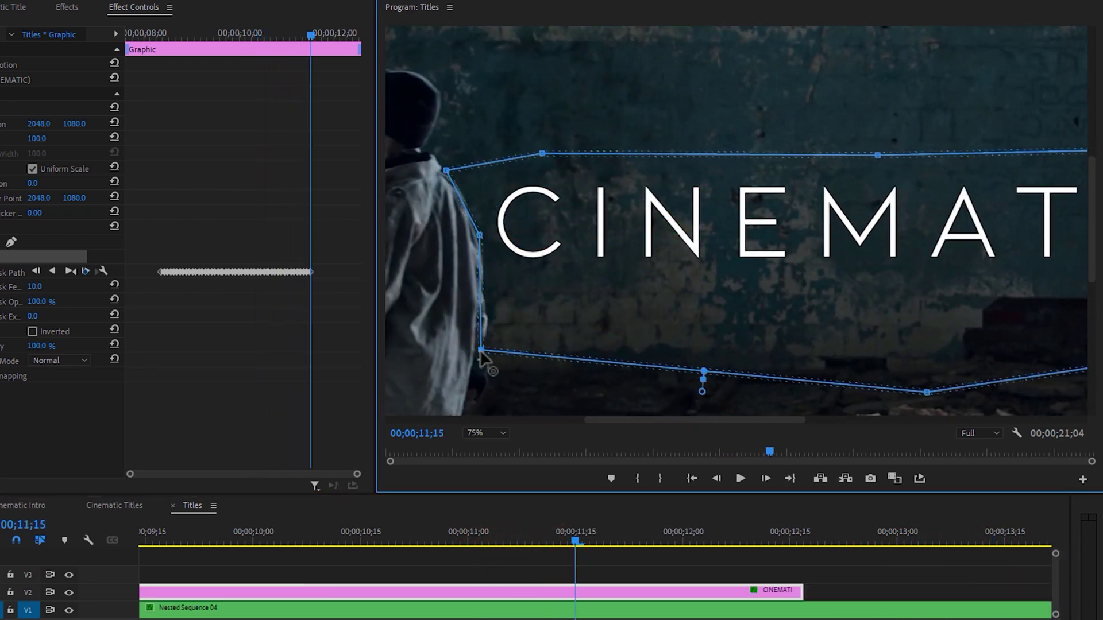
{"action": "left_click", "coordinate": [498, 433]}
{"action": "left_click", "coordinate": [503, 449]}
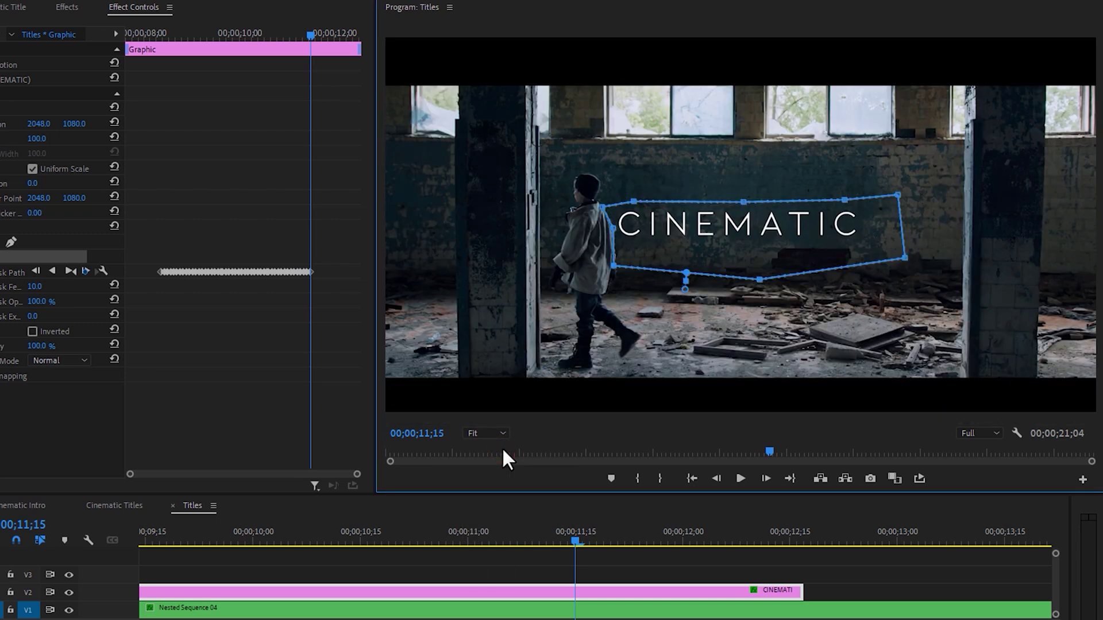
{"action": "key", "text": "minus"}
{"action": "key", "text": "minus"}
{"action": "left_click", "coordinate": [325, 531]}
{"action": "left_click", "coordinate": [357, 610]}
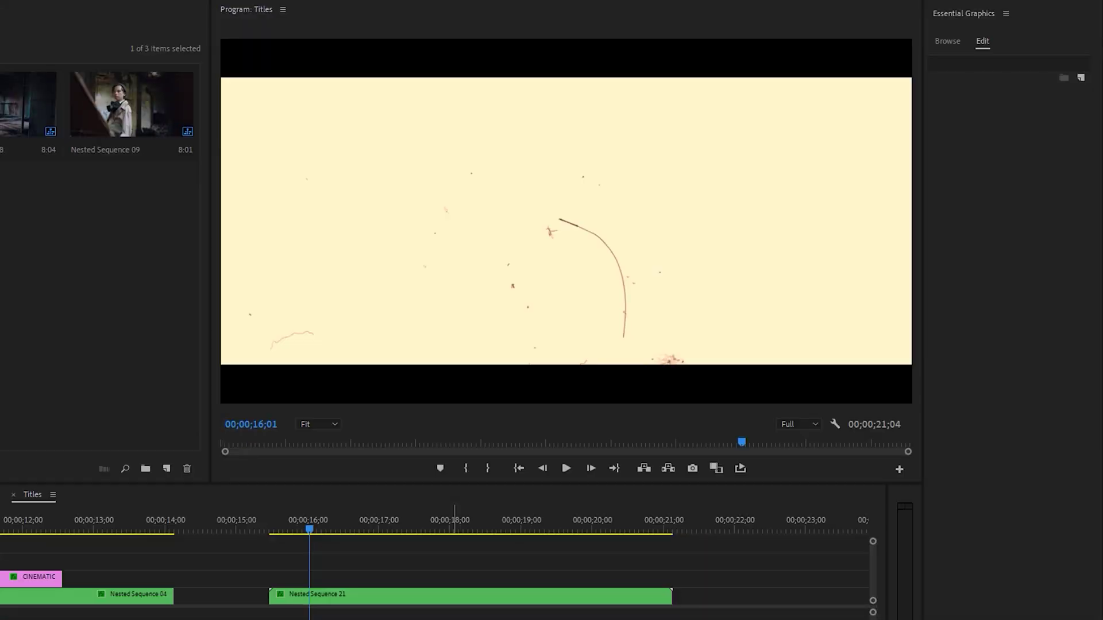
Add a new text title reading 'SUBSCRIBE' in the frame.
{"action": "key", "text": "t"}
{"action": "left_click", "coordinate": [404, 216]}
{"action": "type", "text": "SUBSCRIBE"}
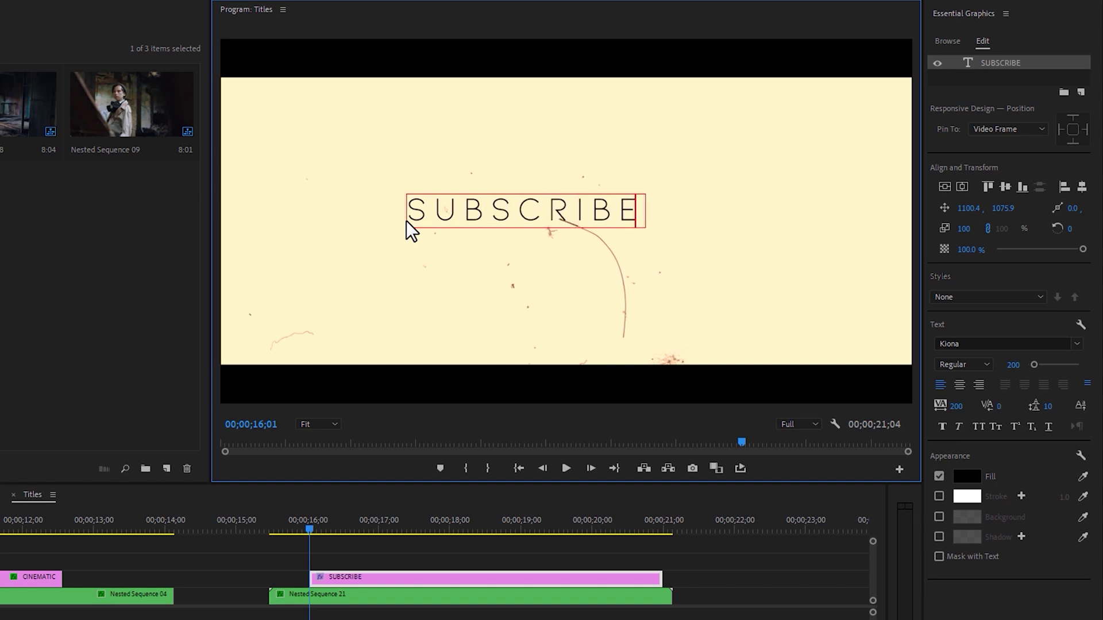
{"action": "key", "text": "ctrl+a"}
Set SUBSCRIBE to Rock n Roll Grunge font, size 500, tracking 100.
{"action": "left_click", "coordinate": [986, 343]}
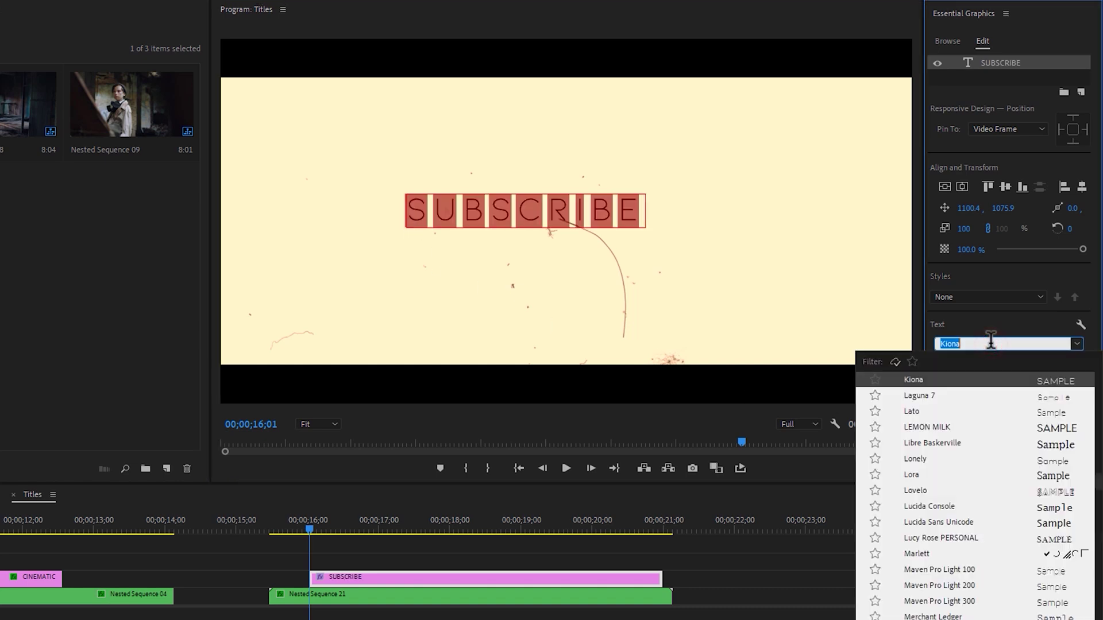
{"action": "type", "text": "rock"}
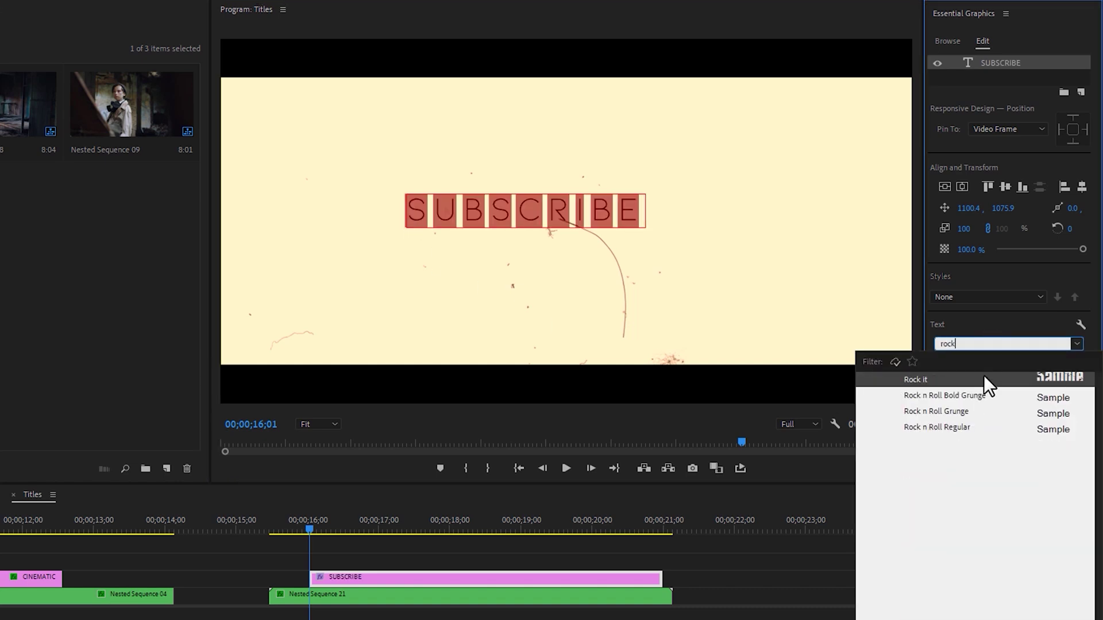
{"action": "left_click", "coordinate": [967, 409]}
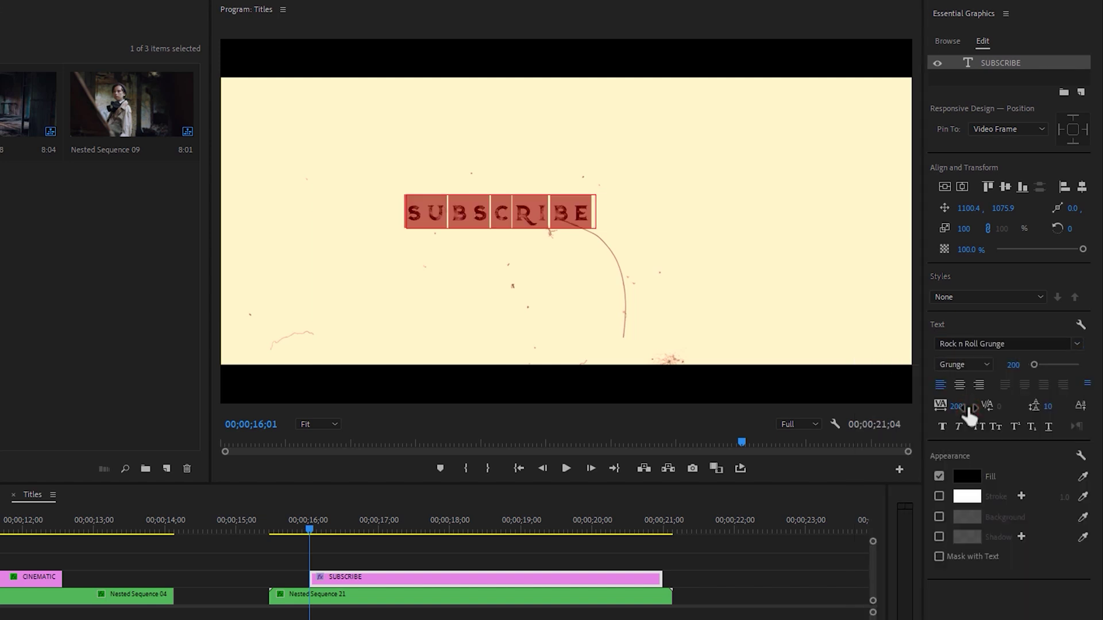
{"action": "left_click", "coordinate": [1013, 365]}
{"action": "type", "text": "500"}
{"action": "key", "text": "Return"}
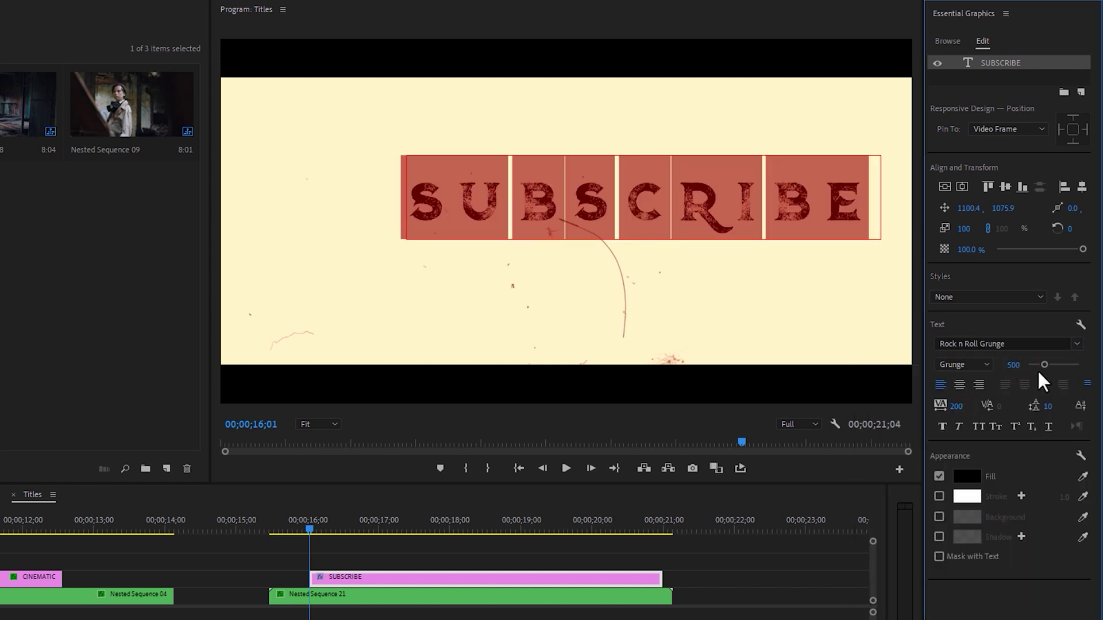
{"action": "left_click", "coordinate": [957, 408]}
{"action": "type", "text": "100"}
{"action": "key", "text": "Return"}
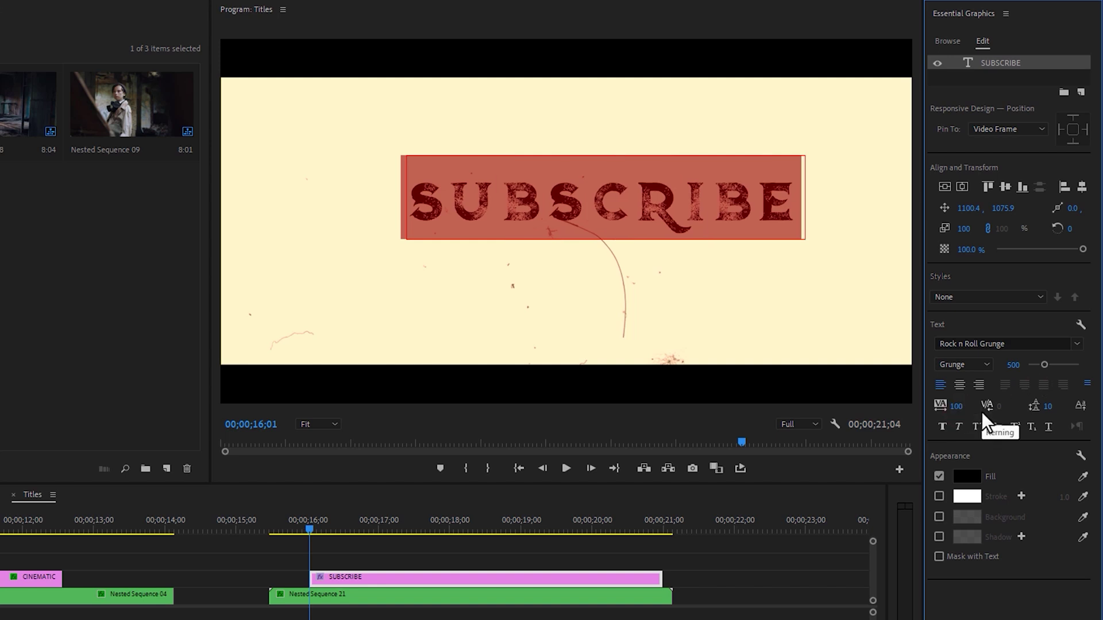
Centre the title horizontally and give it a dark red 4A0E0E fill.
{"action": "left_click", "coordinate": [963, 188]}
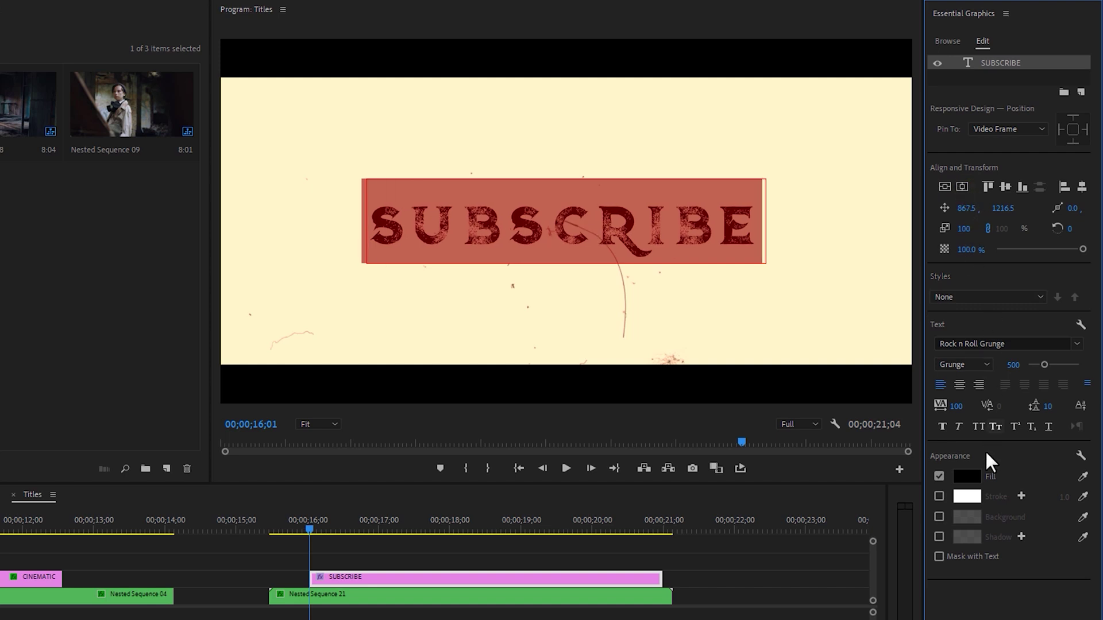
{"action": "left_click", "coordinate": [970, 474]}
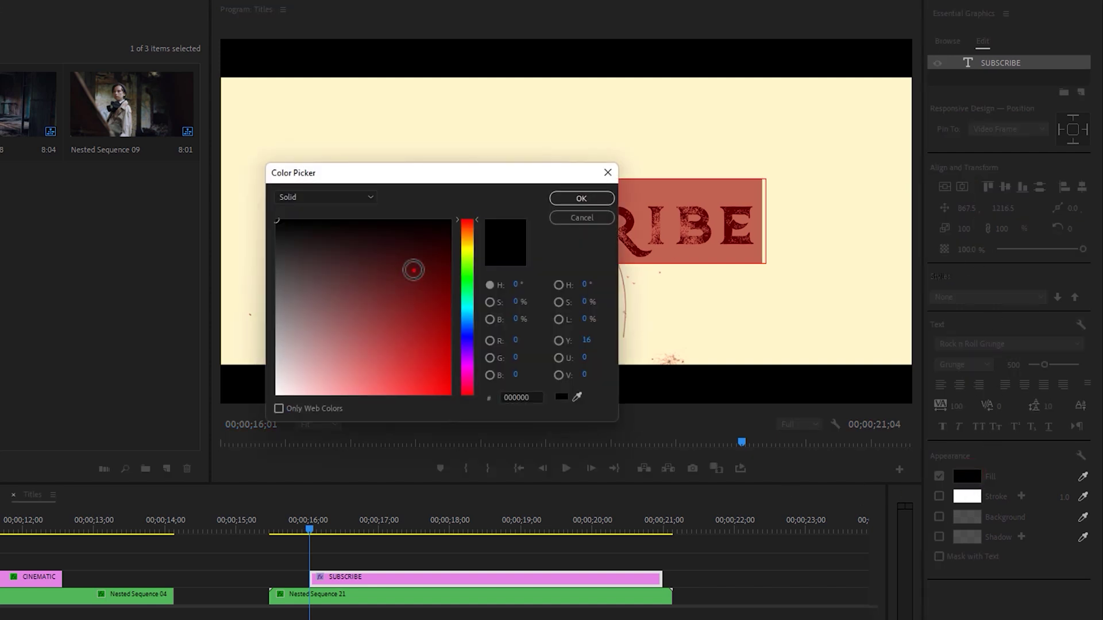
{"action": "left_click_drag", "start_coordinate": [412, 270], "coordinate": [418, 270]}
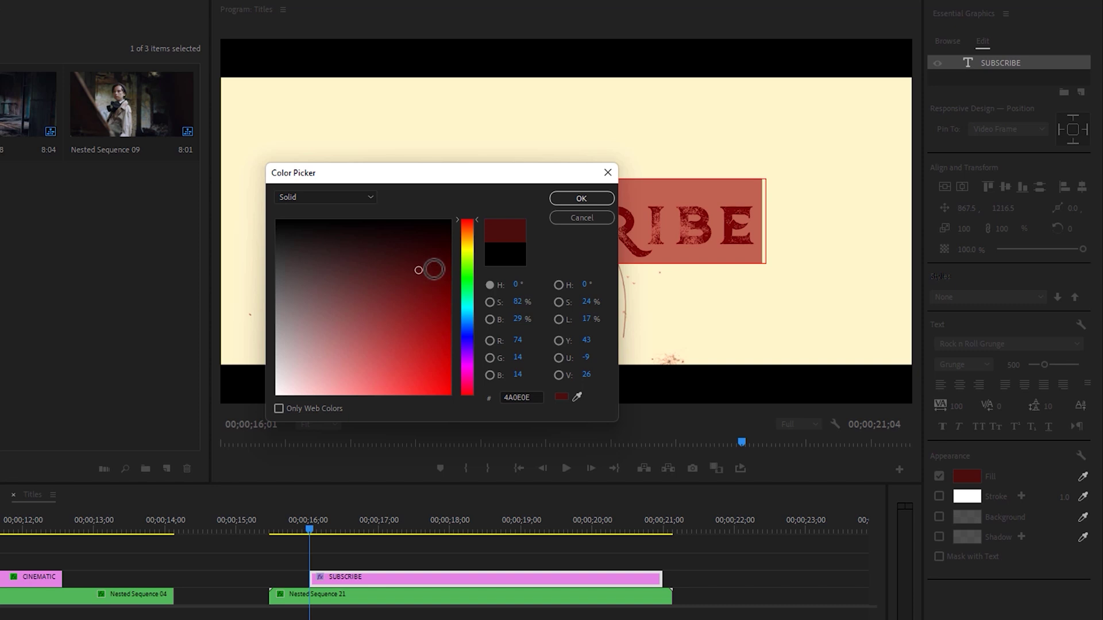
{"action": "left_click", "coordinate": [581, 199]}
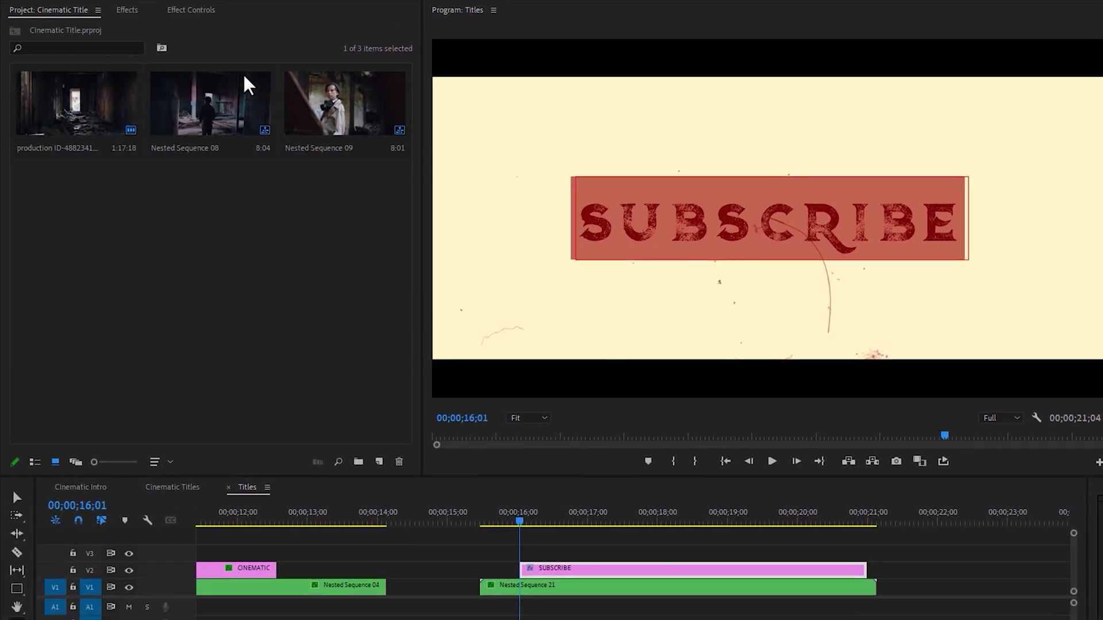
Apply the Roughen Edges effect to the SUBSCRIBE clip.
{"action": "left_click", "coordinate": [128, 10]}
{"action": "left_click", "coordinate": [125, 26]}
{"action": "type", "text": "rough"}
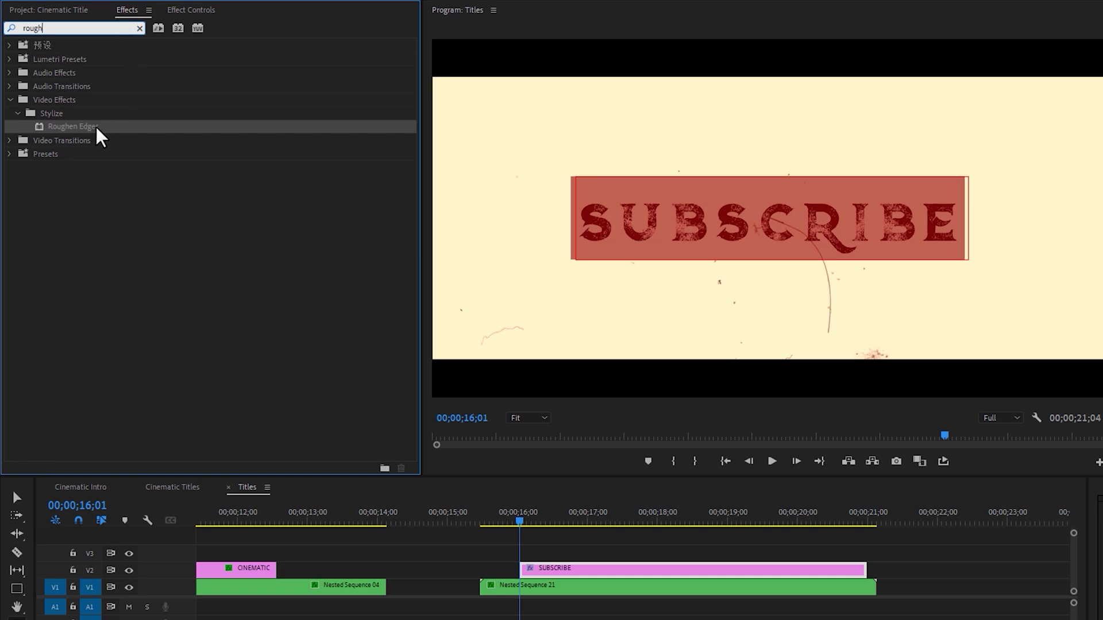
{"action": "left_click_drag", "start_coordinate": [98, 129], "coordinate": [567, 571]}
Keyframe Roughen Edges Border at 500 at the start and 0 at 18;03.
{"action": "left_click", "coordinate": [211, 13]}
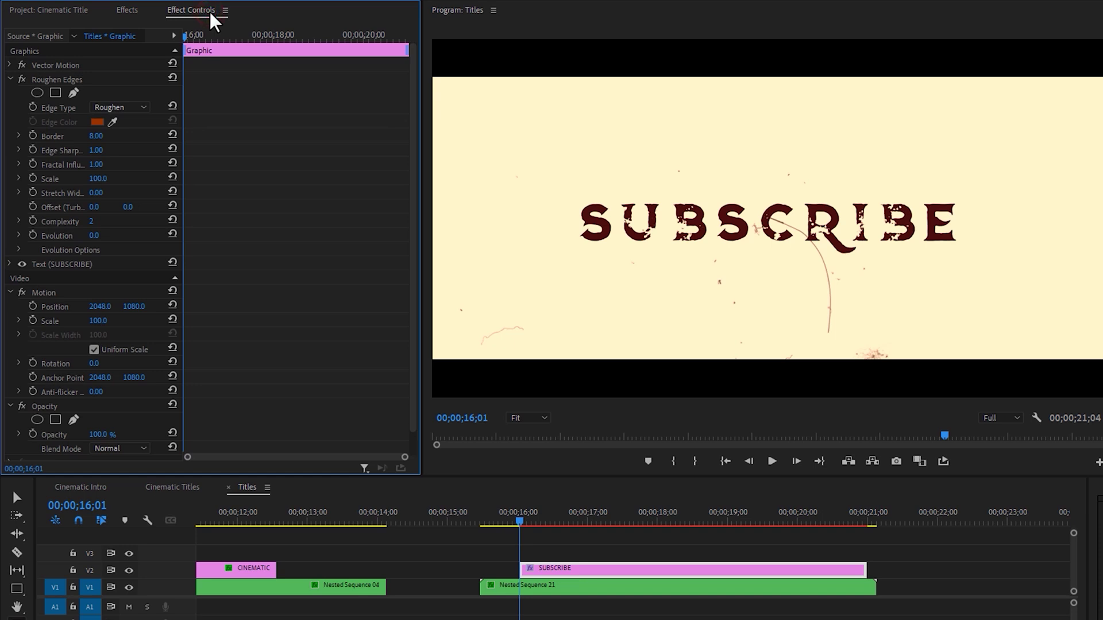
{"action": "left_click", "coordinate": [94, 80]}
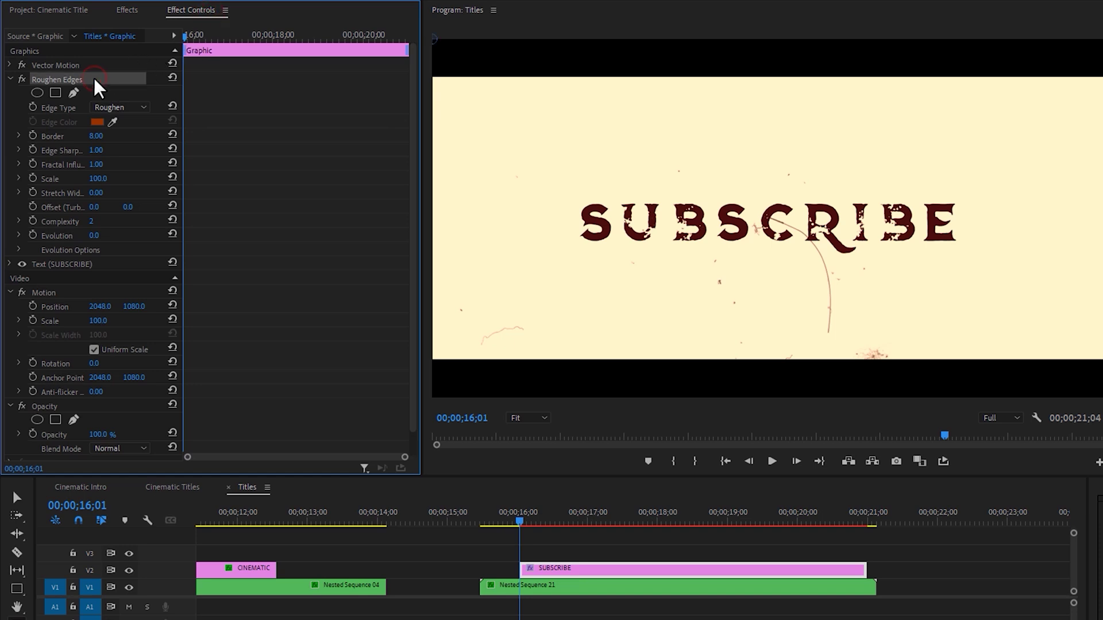
{"action": "left_click", "coordinate": [33, 136]}
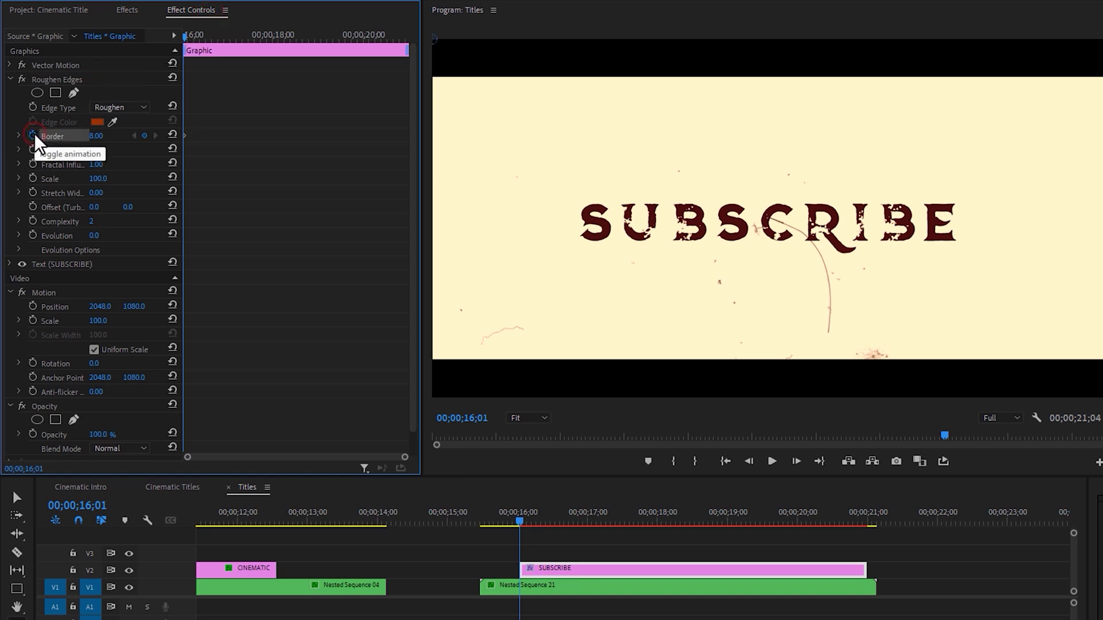
{"action": "left_click_drag", "start_coordinate": [98, 136], "coordinate": [132, 136]}
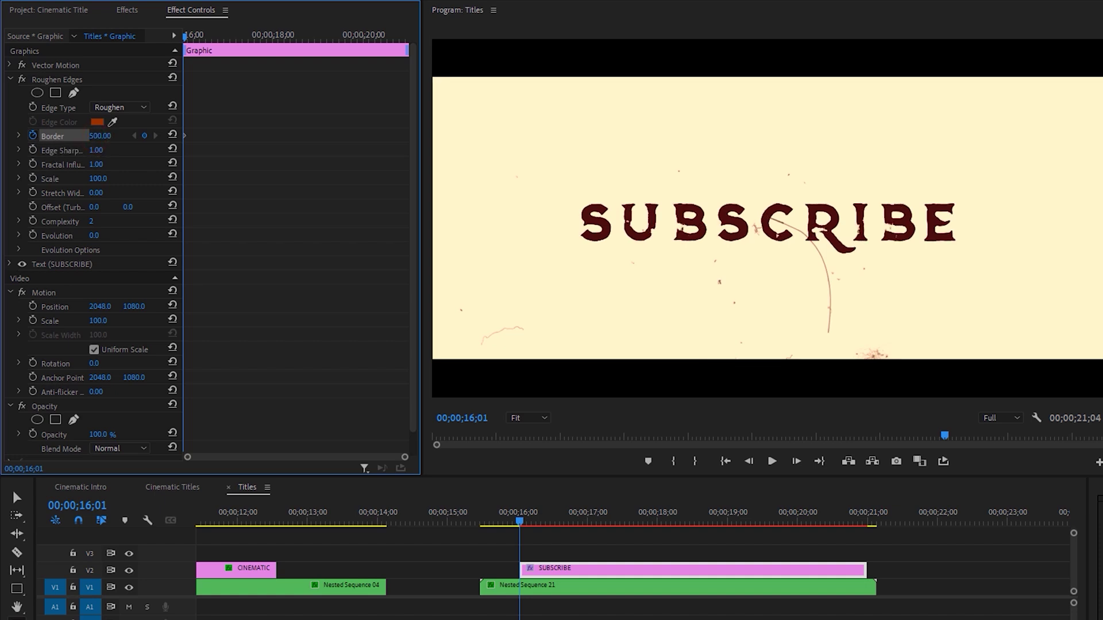
{"action": "left_click", "coordinate": [278, 36]}
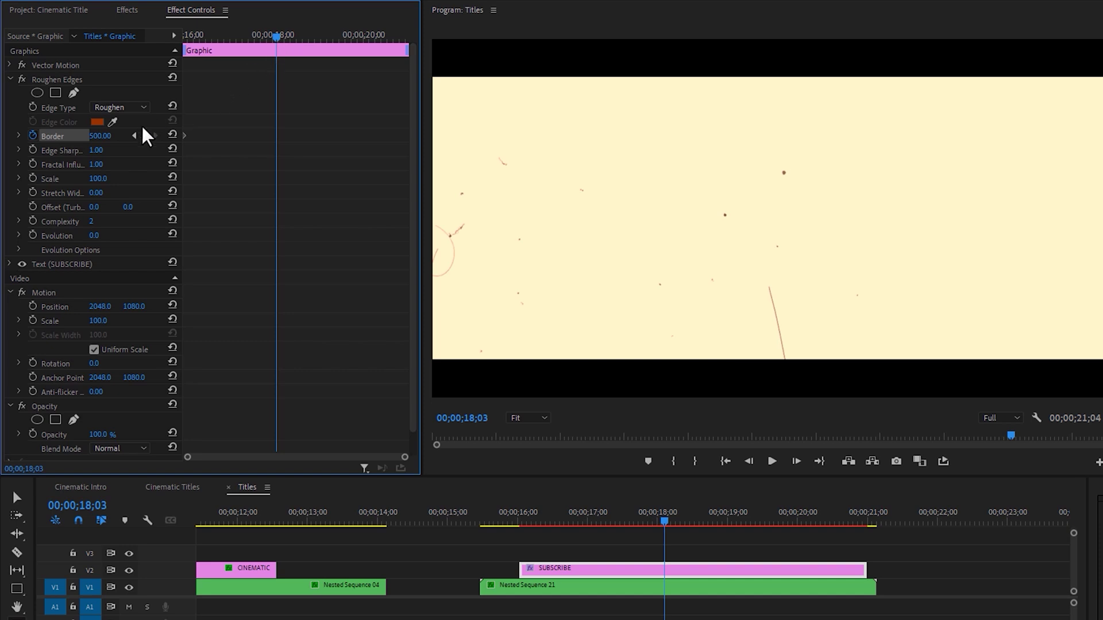
{"action": "left_click", "coordinate": [103, 136]}
{"action": "type", "text": "0"}
{"action": "key", "text": "Return"}
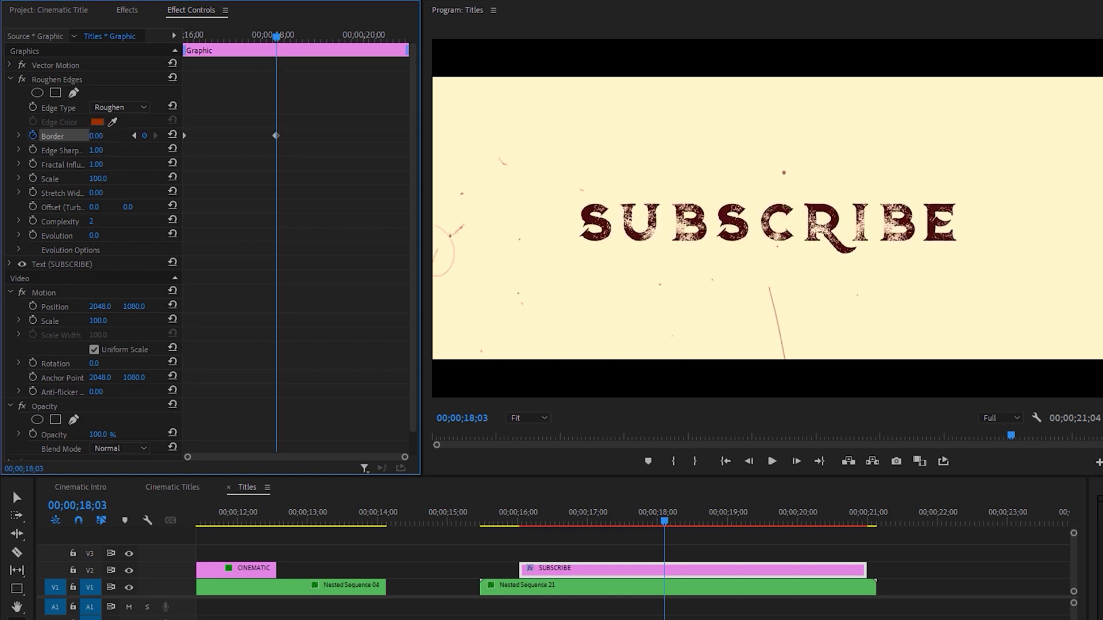
Ease the second Border keyframe into a smooth speed curve.
{"action": "left_click", "coordinate": [19, 136]}
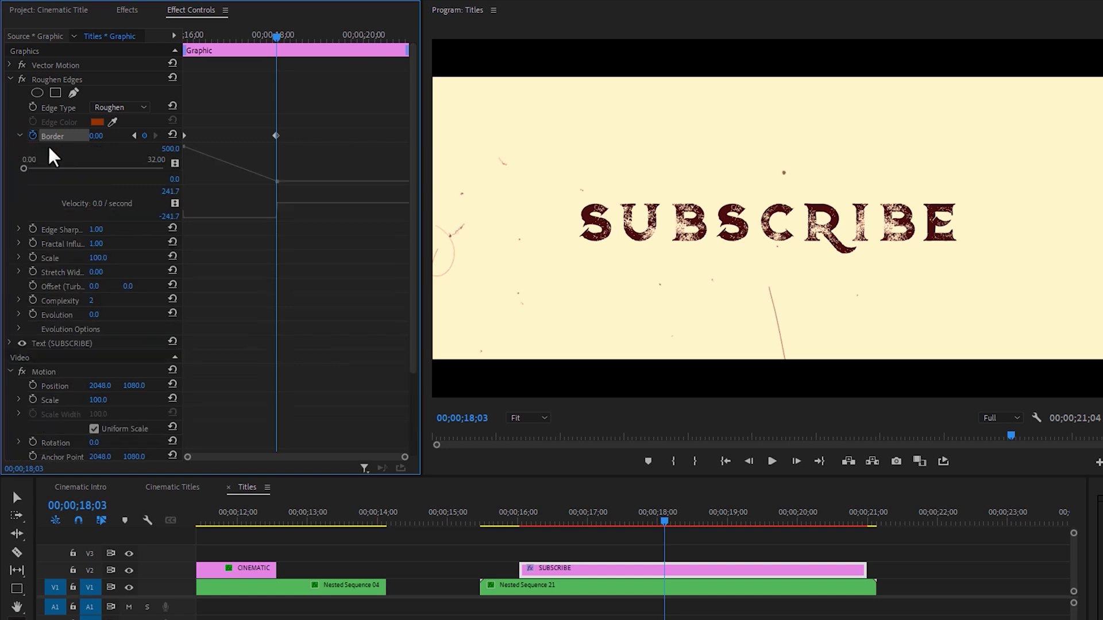
{"action": "left_click", "coordinate": [277, 137]}
{"action": "left_click_drag", "start_coordinate": [272, 219], "coordinate": [236, 214]}
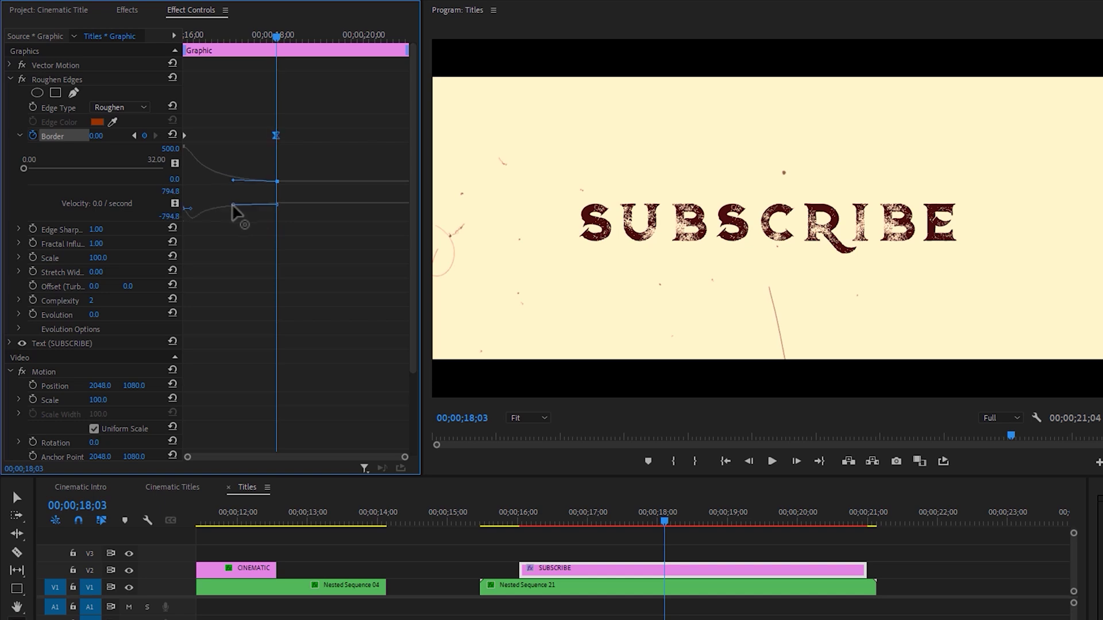
Mark an in point at 16;00 and out point at 19;01, then render the range.
{"action": "left_click", "coordinate": [520, 522]}
{"action": "key", "text": "i"}
{"action": "left_click_drag", "start_coordinate": [522, 525], "coordinate": [729, 520]}
{"action": "key", "text": "o"}
{"action": "key", "text": "Return"}
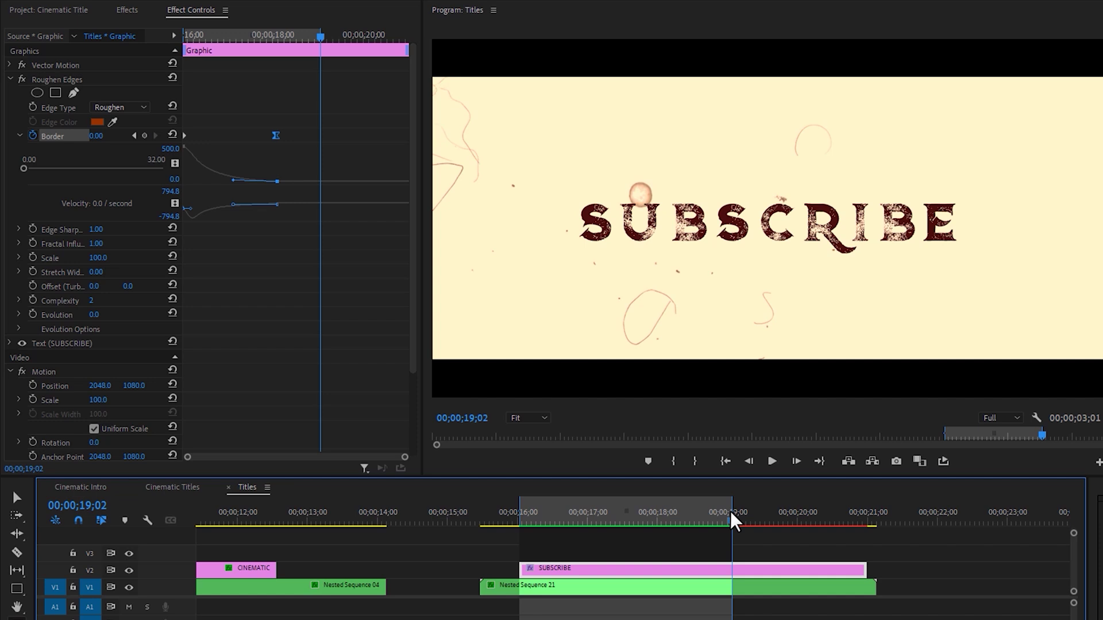
Play back the SUBSCRIBE reveal, then switch to the Cinematic Intro sequence.
{"action": "left_click", "coordinate": [525, 517]}
{"action": "key", "text": "space"}
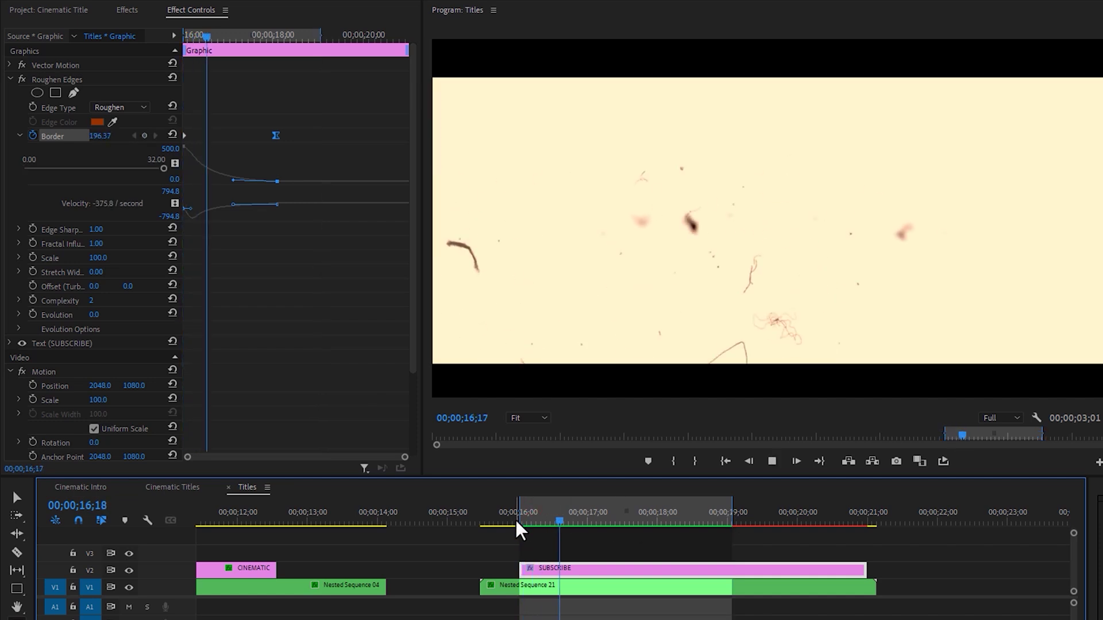
{"action": "key", "text": "space"}
{"action": "left_click", "coordinate": [80, 488]}
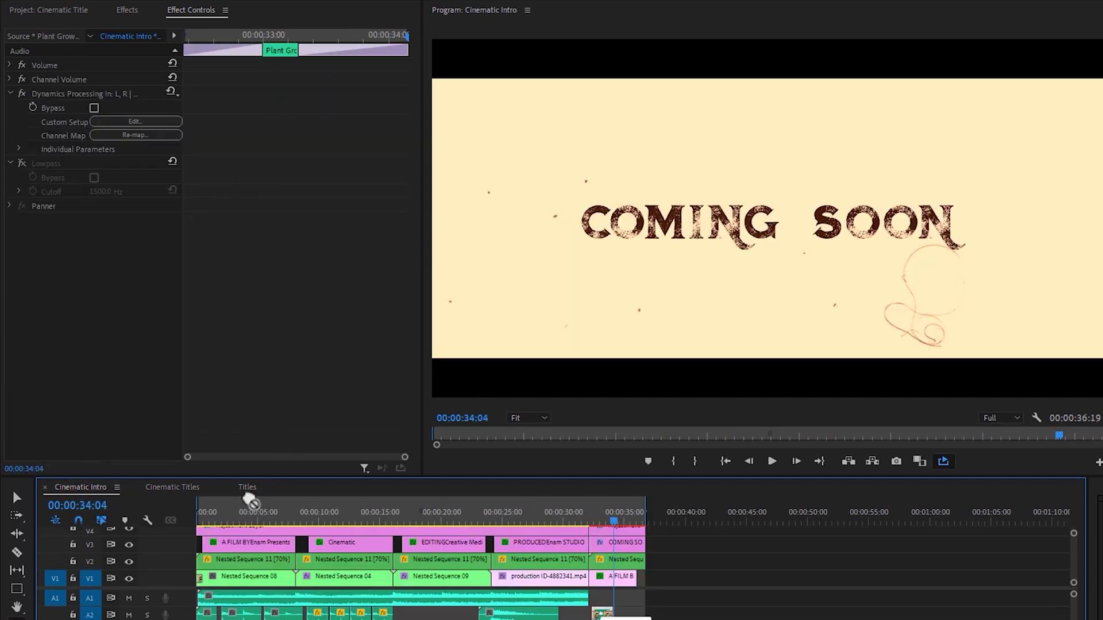
Back in Titles, place a sound clip on A1 at 16;00 and play the reveal with audio.
{"action": "left_click", "coordinate": [247, 487]}
{"action": "left_click_drag", "start_coordinate": [537, 595], "coordinate": [566, 594]}
{"action": "left_click", "coordinate": [522, 520]}
{"action": "key", "text": "space"}
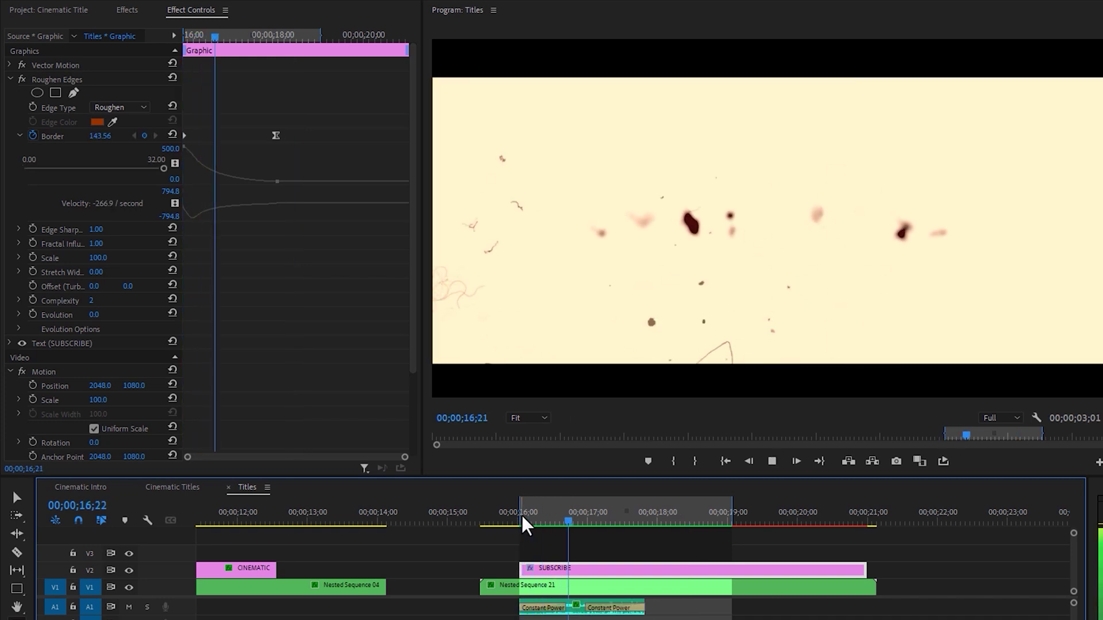